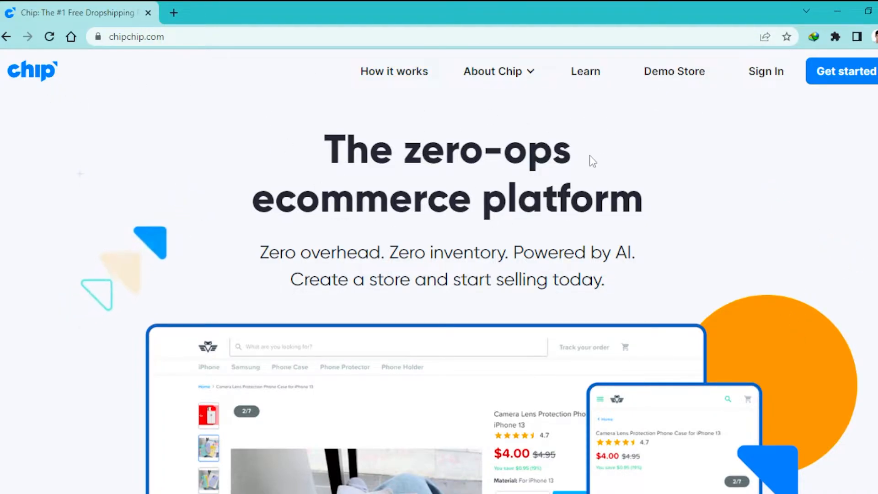
- View the demo store's homepage and product listings, and close it to return to the Chip homepage
{"action": "left_click", "coordinate": [680, 79]}
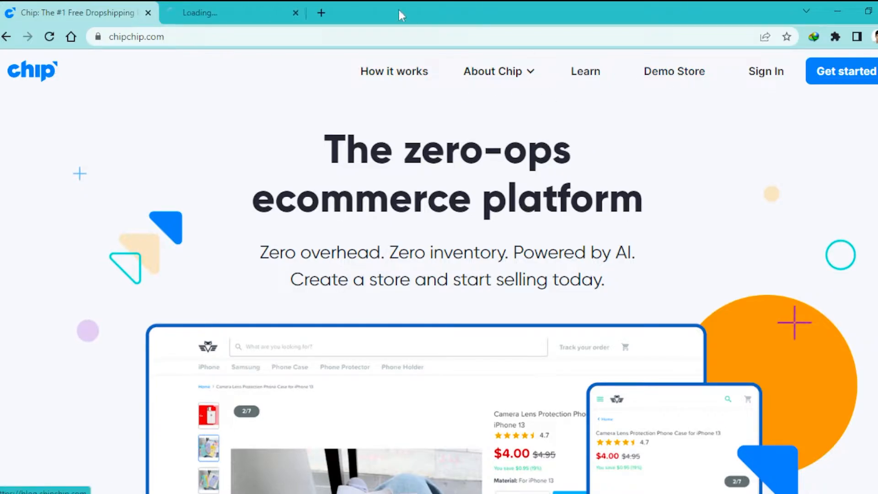
{"action": "left_click", "coordinate": [263, 6]}
{"action": "scroll", "coordinate": [594, 256], "scroll_direction": "down", "scroll_amount": 4}
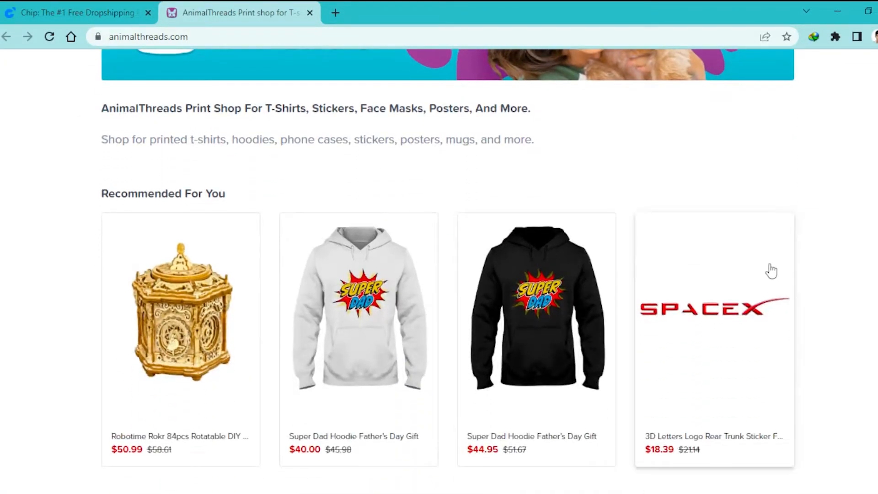
{"action": "scroll", "coordinate": [411, 311], "scroll_direction": "down", "scroll_amount": 10}
{"action": "scroll", "coordinate": [475, 289], "scroll_direction": "up", "scroll_amount": 4}
{"action": "scroll", "coordinate": [475, 290], "scroll_direction": "up", "scroll_amount": 8}
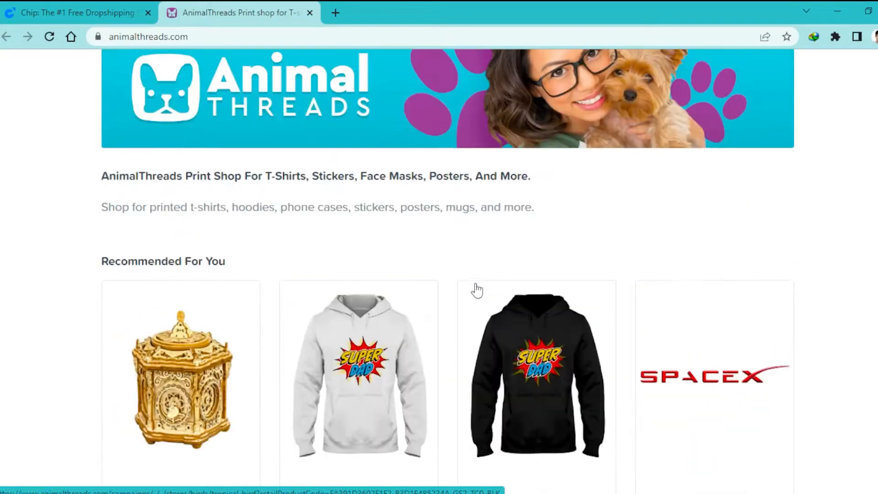
{"action": "scroll", "coordinate": [615, 256], "scroll_direction": "down", "scroll_amount": 8}
{"action": "scroll", "coordinate": [618, 262], "scroll_direction": "down", "scroll_amount": 6}
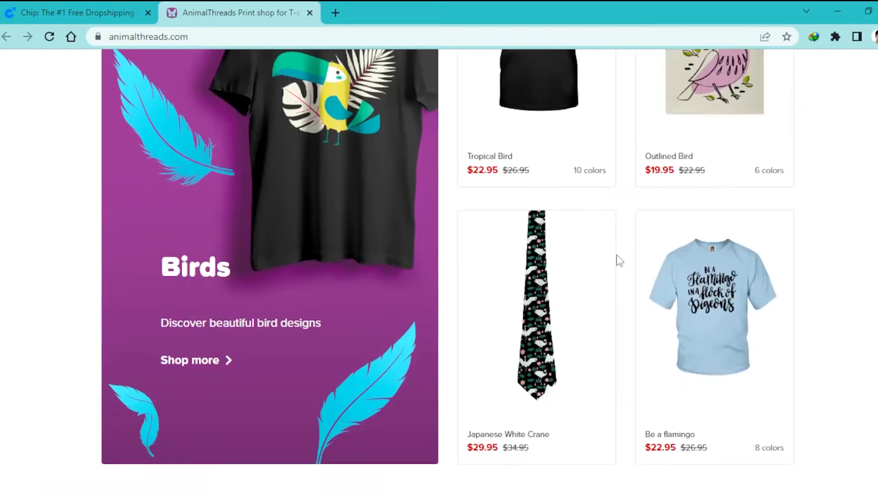
{"action": "key", "text": "ctrl+w"}
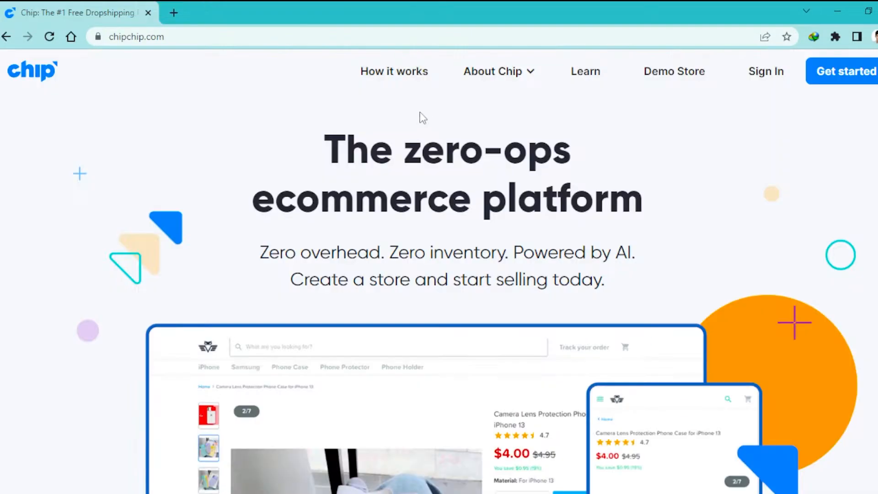
- Read through the How it works guide and return to the Chip homepage
{"action": "left_click", "coordinate": [399, 73]}
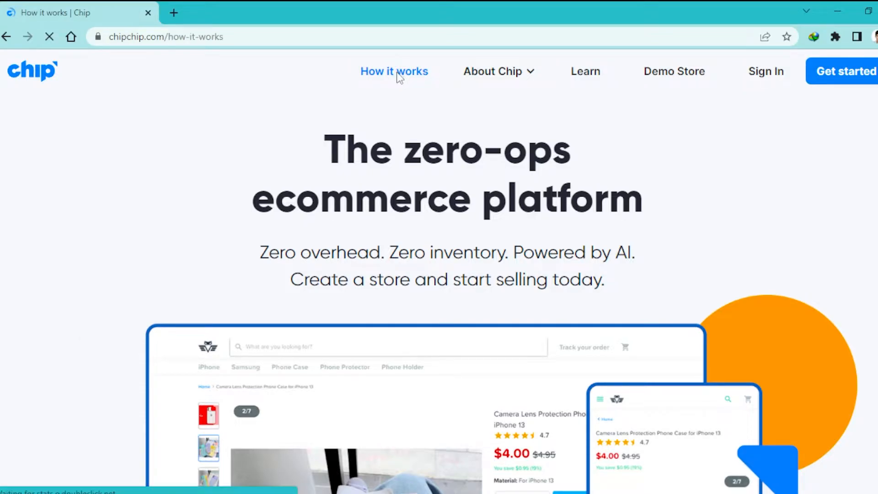
{"action": "scroll", "coordinate": [545, 238], "scroll_direction": "down", "scroll_amount": 2}
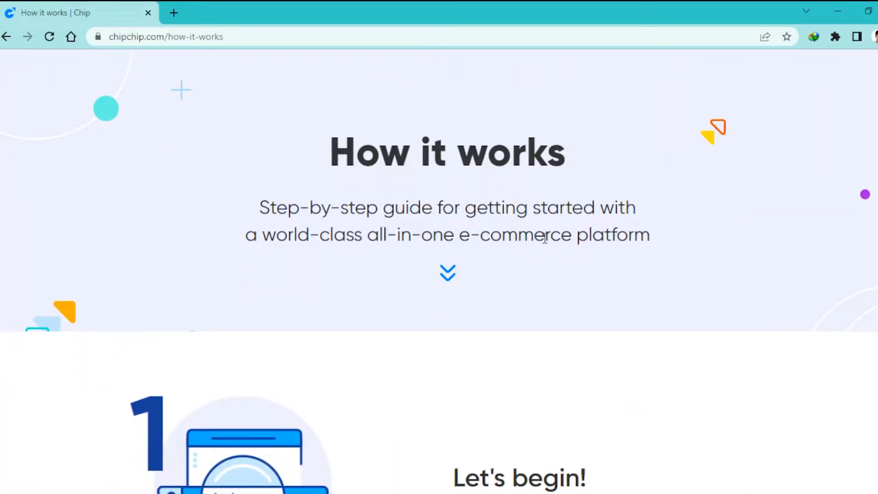
{"action": "scroll", "coordinate": [545, 237], "scroll_direction": "down", "scroll_amount": 4}
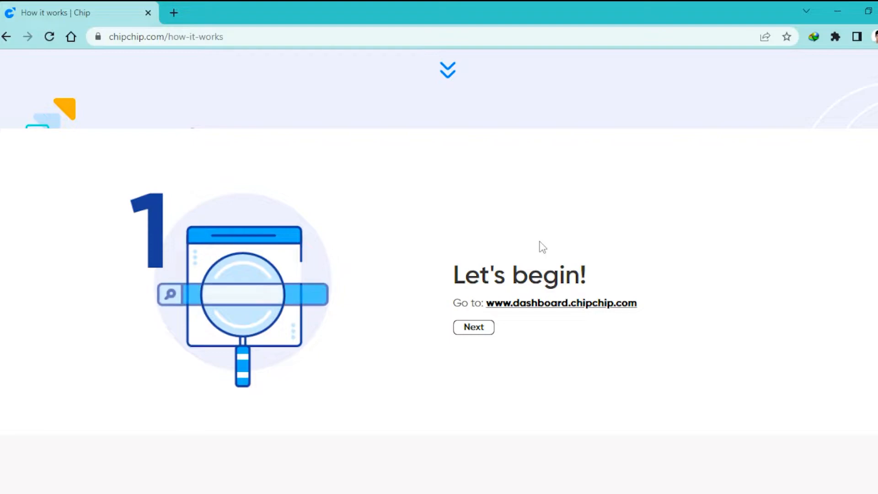
{"action": "scroll", "coordinate": [458, 297], "scroll_direction": "down", "scroll_amount": 20}
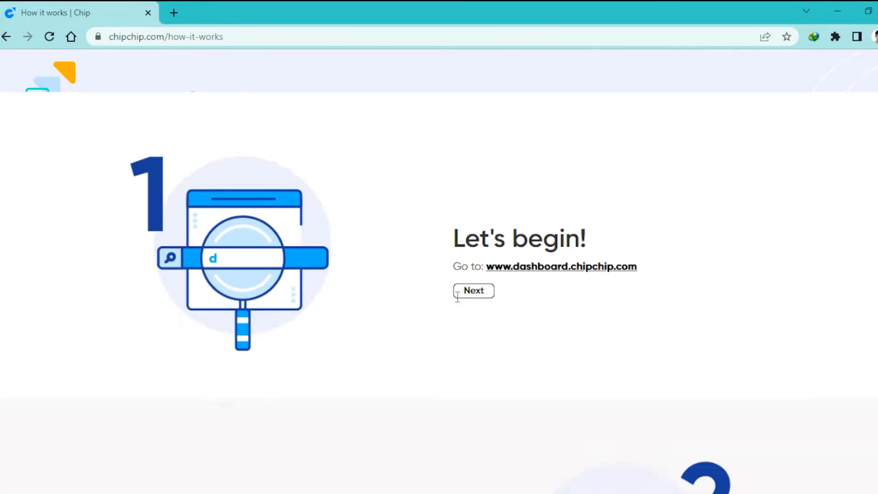
{"action": "scroll", "coordinate": [457, 296], "scroll_direction": "up", "scroll_amount": 6}
{"action": "left_click", "coordinate": [6, 39]}
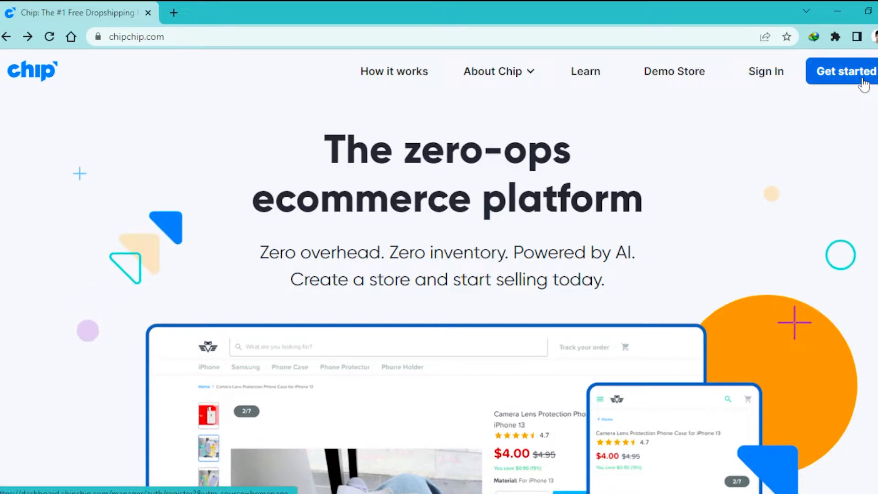
- Sign in to the Chip dashboard and show the POD campaigns for the teechip.com domain
{"action": "left_click", "coordinate": [771, 78]}
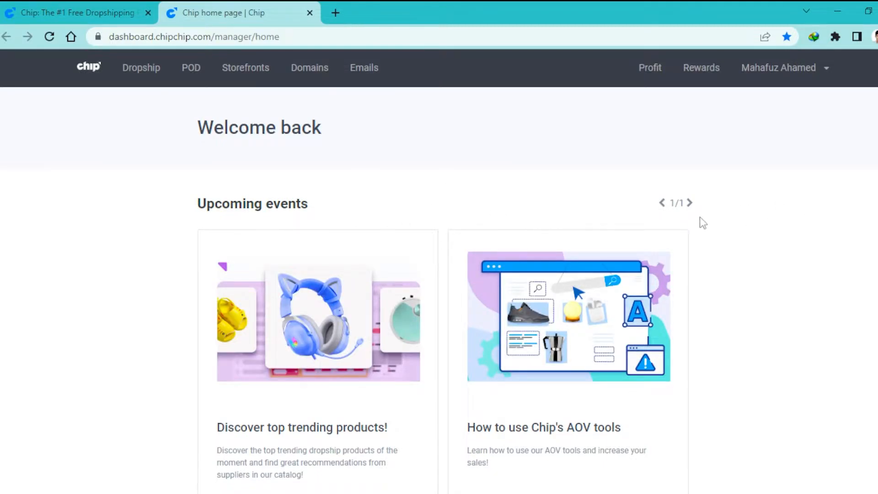
{"action": "left_click", "coordinate": [138, 69]}
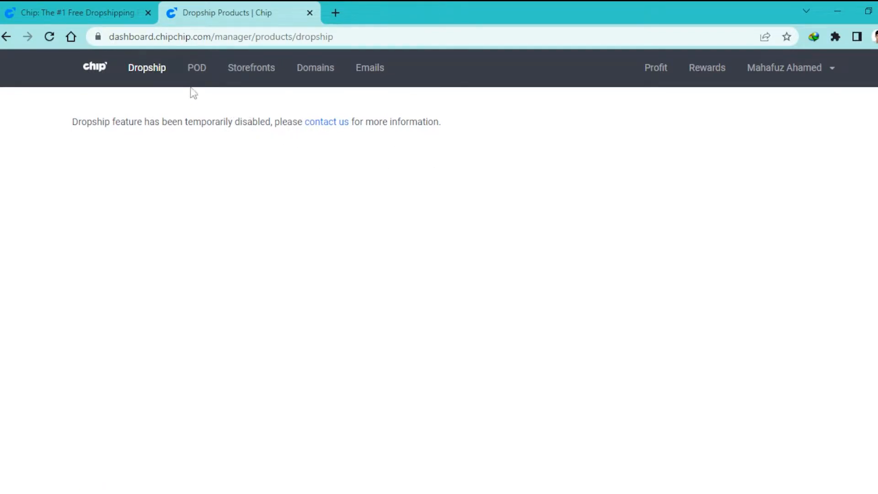
{"action": "left_click", "coordinate": [197, 69]}
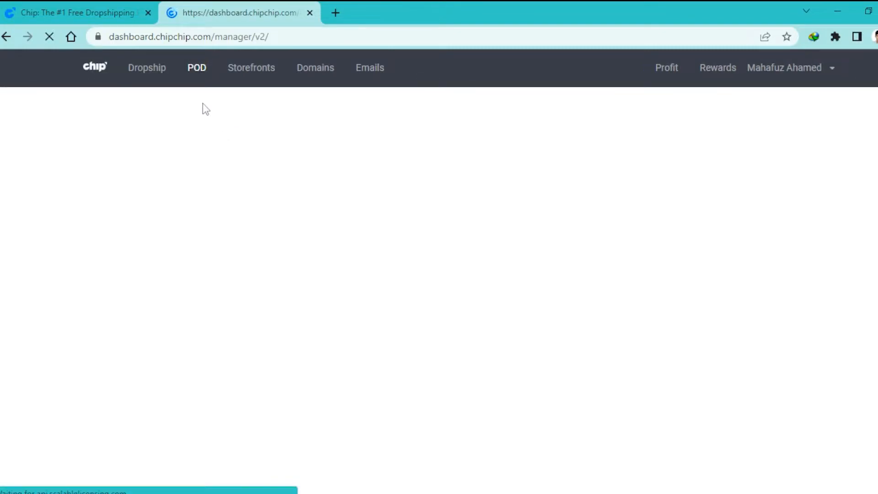
{"action": "left_click", "coordinate": [228, 316]}
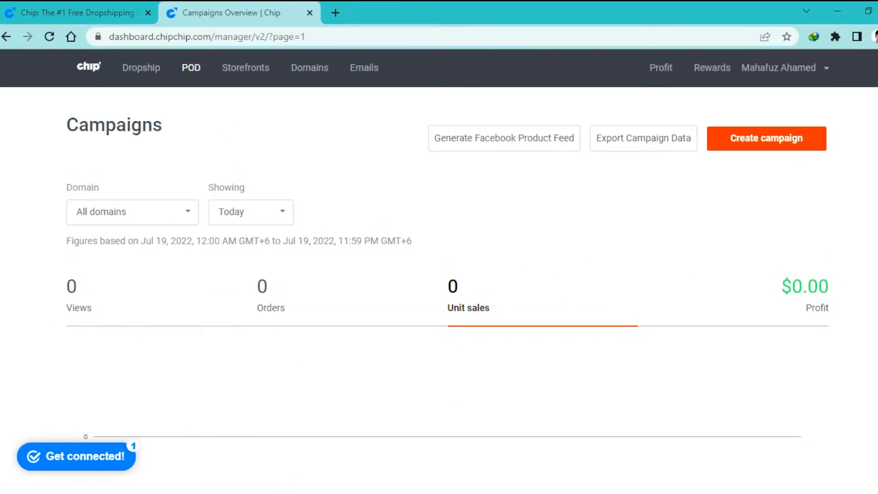
{"action": "left_click", "coordinate": [138, 213]}
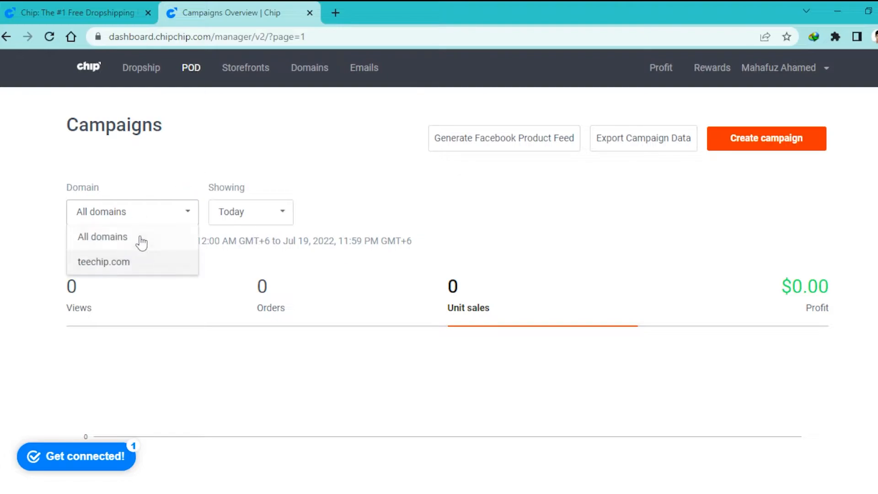
{"action": "left_click", "coordinate": [125, 264]}
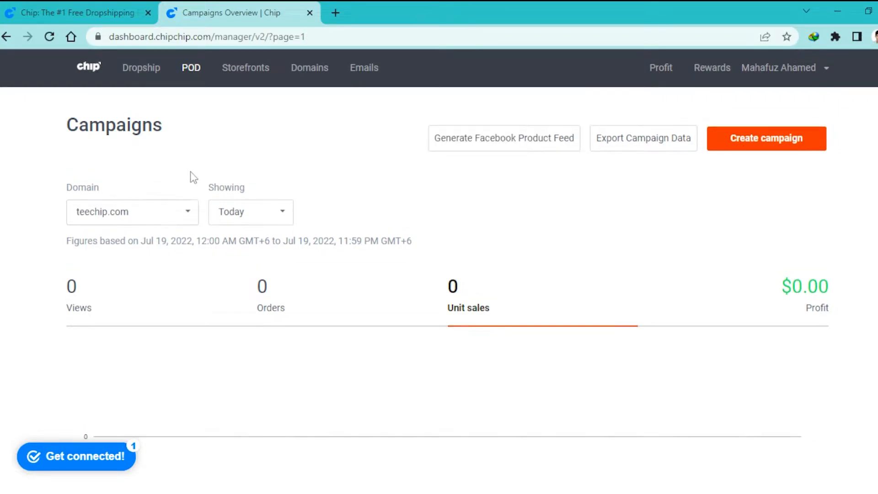
- Start a new campaign and browse the Starter Pack, Apparel and Accessories products on offer
{"action": "left_click", "coordinate": [759, 138]}
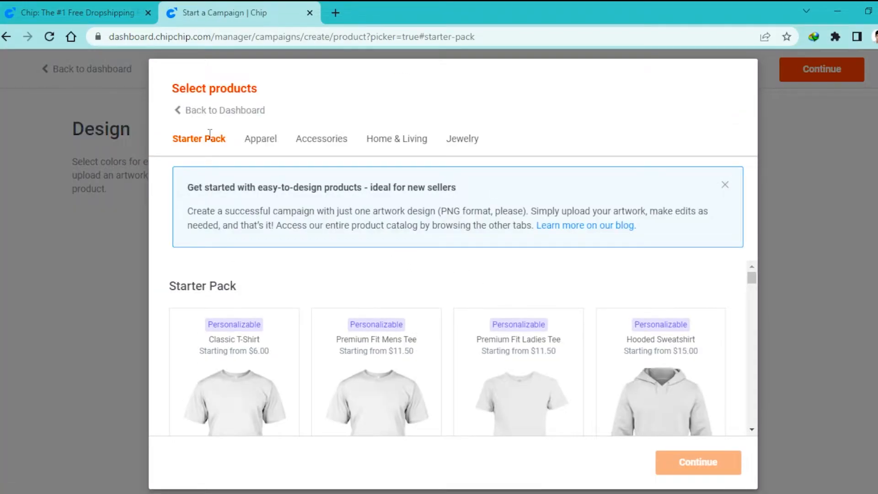
{"action": "scroll", "coordinate": [371, 331], "scroll_direction": "down", "scroll_amount": 2}
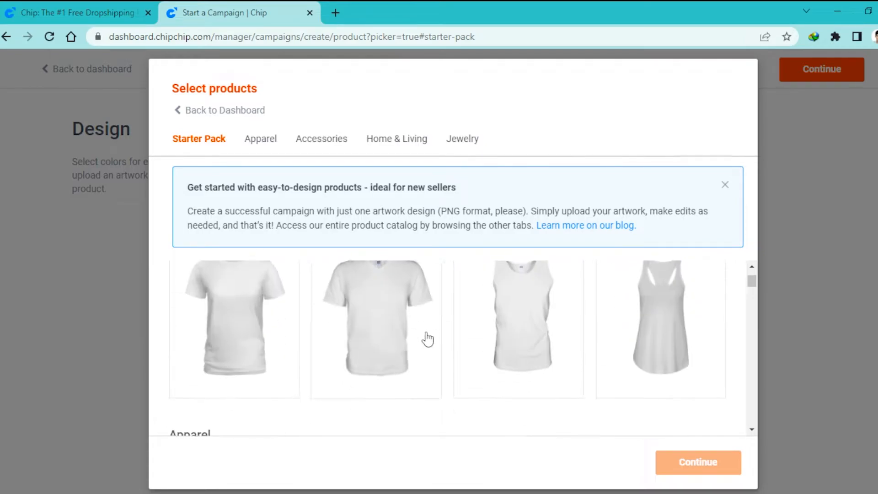
{"action": "scroll", "coordinate": [352, 202], "scroll_direction": "down", "scroll_amount": 5}
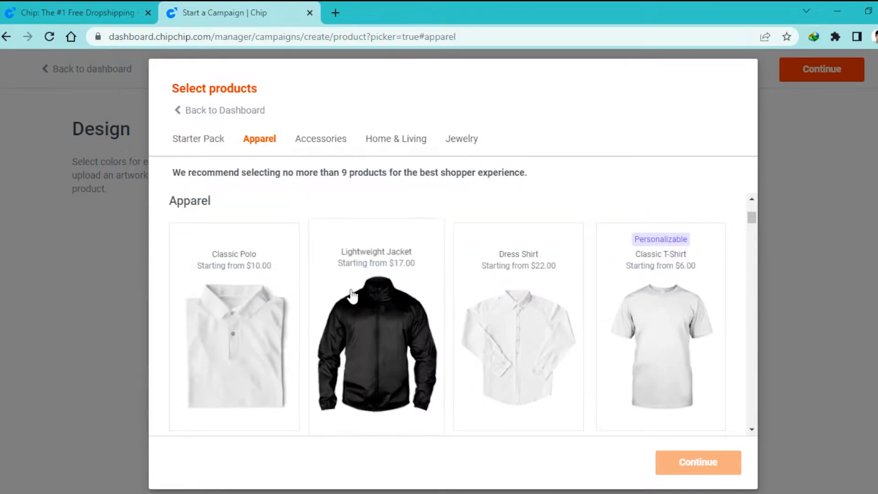
{"action": "scroll", "coordinate": [519, 359], "scroll_direction": "down", "scroll_amount": 4}
{"action": "scroll", "coordinate": [520, 359], "scroll_direction": "up", "scroll_amount": 3}
{"action": "left_click", "coordinate": [342, 147]}
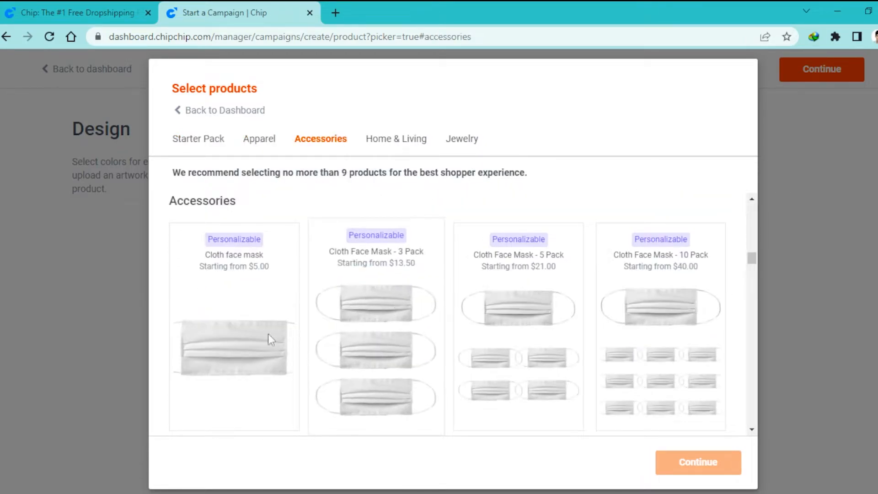
{"action": "scroll", "coordinate": [513, 344], "scroll_direction": "down", "scroll_amount": 5}
{"action": "scroll", "coordinate": [513, 344], "scroll_direction": "down", "scroll_amount": 8}
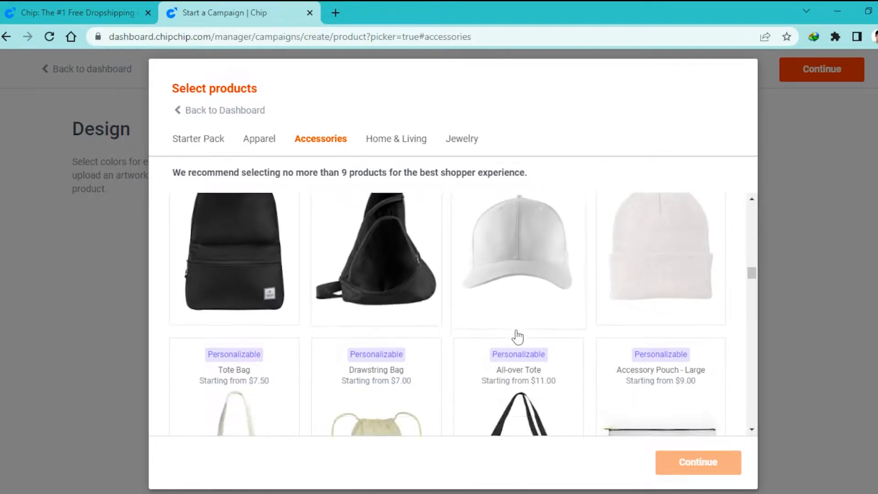
- Browse the Home & Living products available for the campaign
{"action": "left_click", "coordinate": [403, 138]}
{"action": "scroll", "coordinate": [426, 278], "scroll_direction": "down", "scroll_amount": 1}
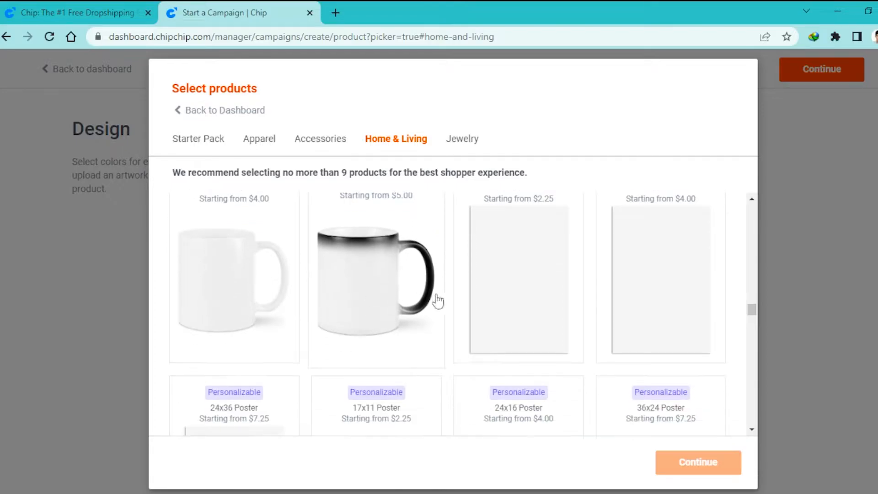
{"action": "scroll", "coordinate": [402, 300], "scroll_direction": "up", "scroll_amount": 1}
{"action": "scroll", "coordinate": [509, 308], "scroll_direction": "down", "scroll_amount": 6}
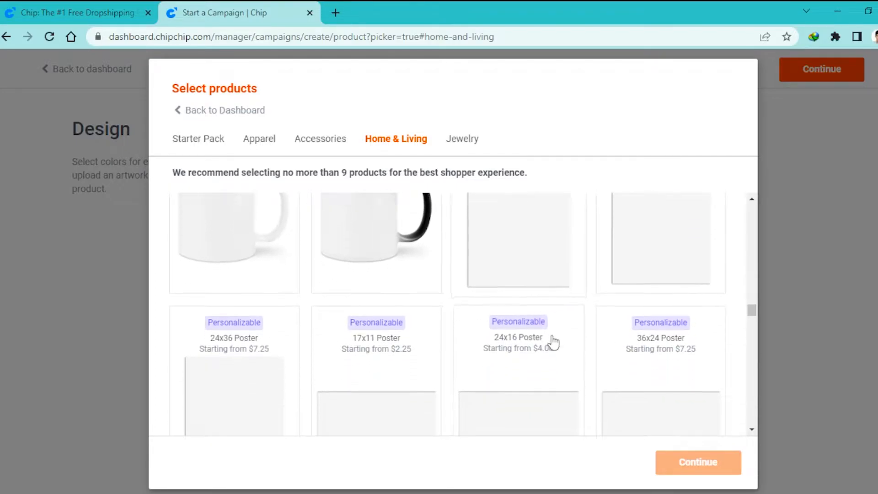
{"action": "scroll", "coordinate": [567, 335], "scroll_direction": "down", "scroll_amount": 12}
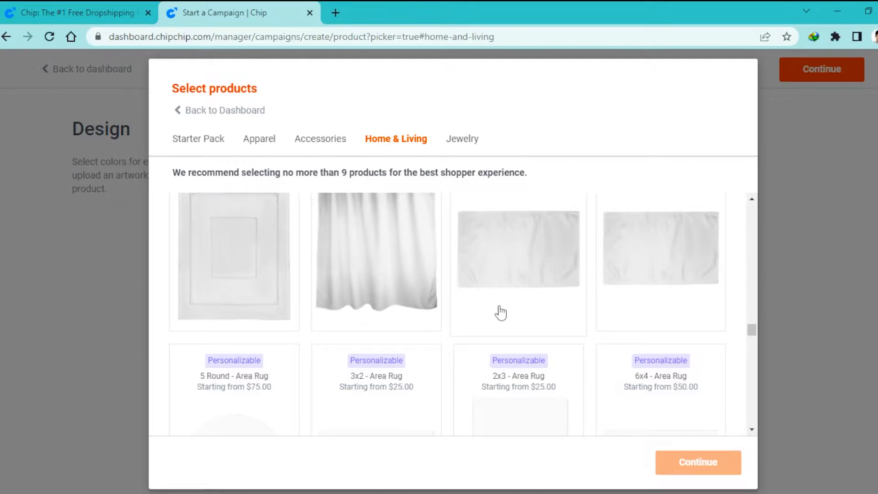
{"action": "scroll", "coordinate": [499, 311], "scroll_direction": "up", "scroll_amount": 3}
{"action": "scroll", "coordinate": [500, 312], "scroll_direction": "up", "scroll_amount": 4}
- Add the Classic T-Shirt from the Starter Pack to the campaign
{"action": "left_click", "coordinate": [203, 139]}
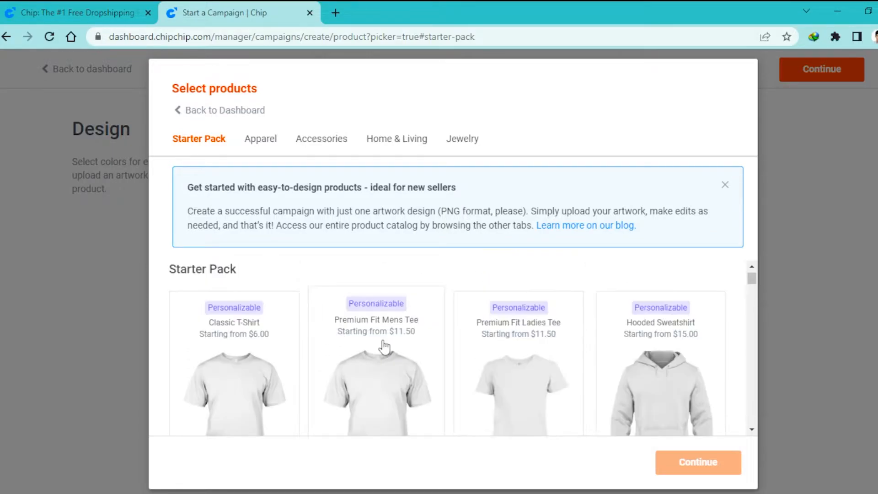
{"action": "left_click", "coordinate": [233, 357]}
{"action": "scroll", "coordinate": [241, 301], "scroll_direction": "down", "scroll_amount": 2}
{"action": "scroll", "coordinate": [241, 301], "scroll_direction": "up", "scroll_amount": 2}
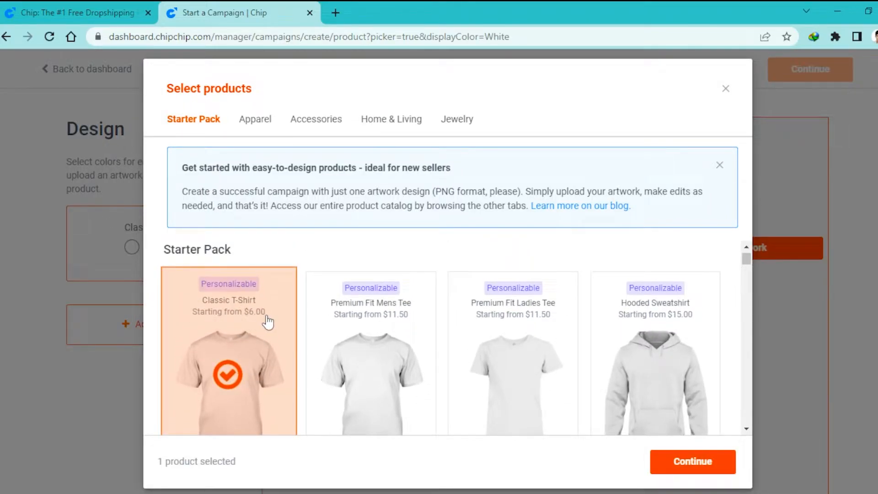
{"action": "left_click", "coordinate": [683, 462]}
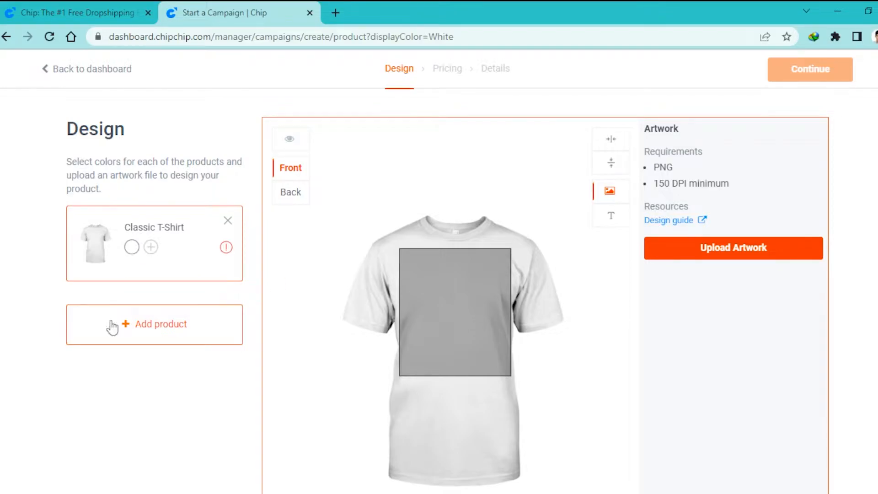
- Add the V-Neck T-Shirt from the Starter Pack as the campaign's second product
{"action": "left_click", "coordinate": [156, 327]}
{"action": "scroll", "coordinate": [503, 334], "scroll_direction": "down", "scroll_amount": 5}
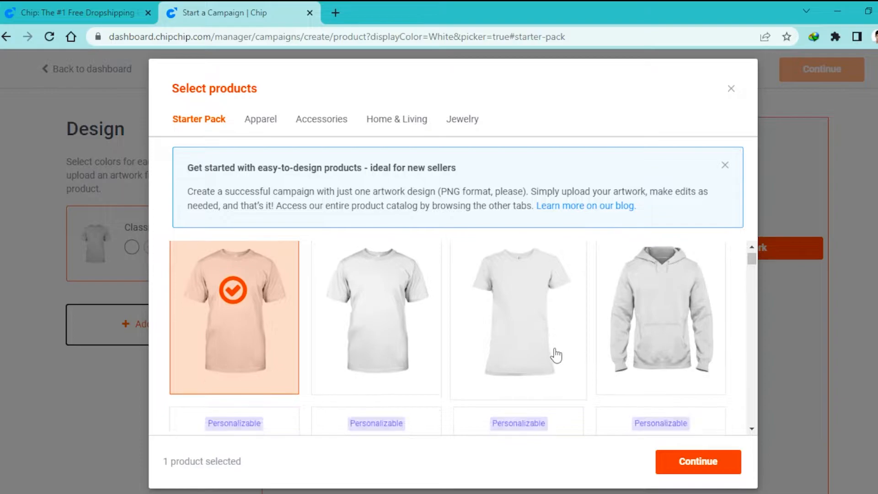
{"action": "left_click", "coordinate": [378, 349]}
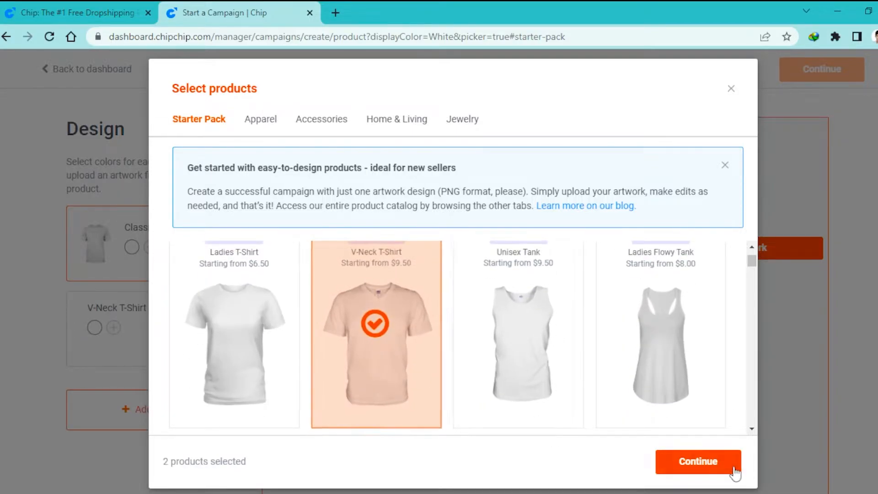
{"action": "left_click", "coordinate": [680, 463]}
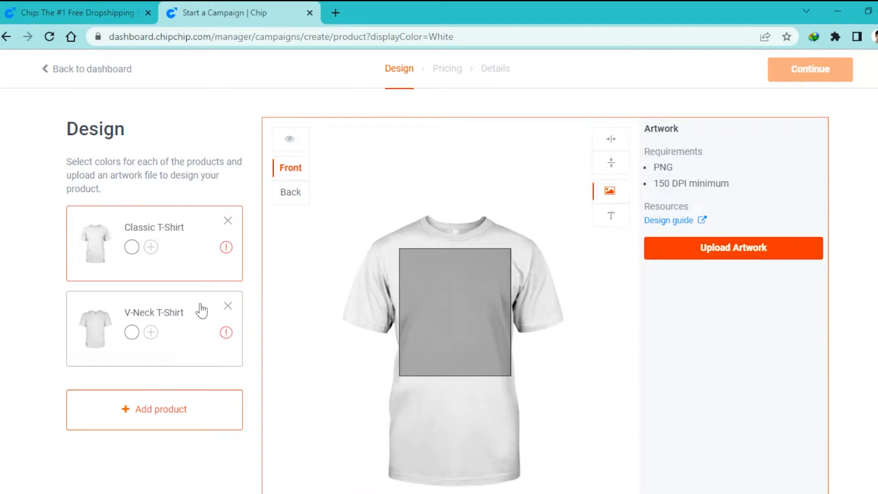
- Select all available colors for the Classic T-Shirt
{"action": "left_click", "coordinate": [150, 248]}
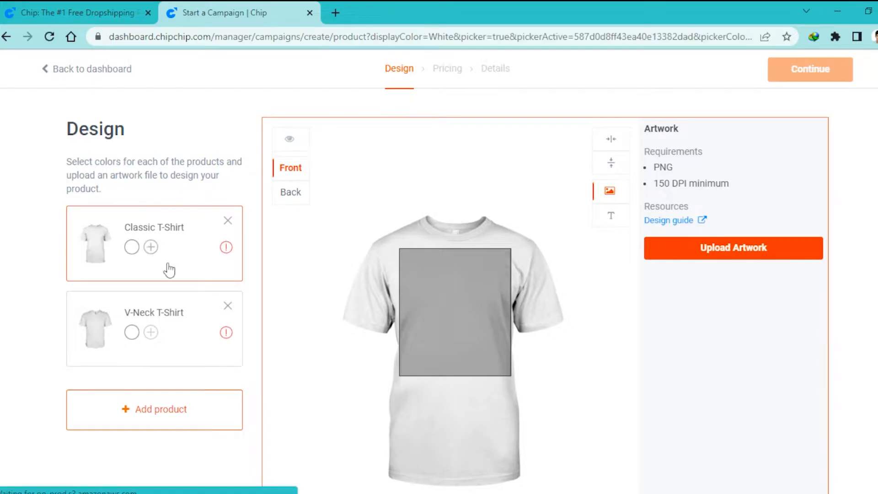
{"action": "left_click", "coordinate": [505, 157]}
{"action": "left_click", "coordinate": [535, 157]}
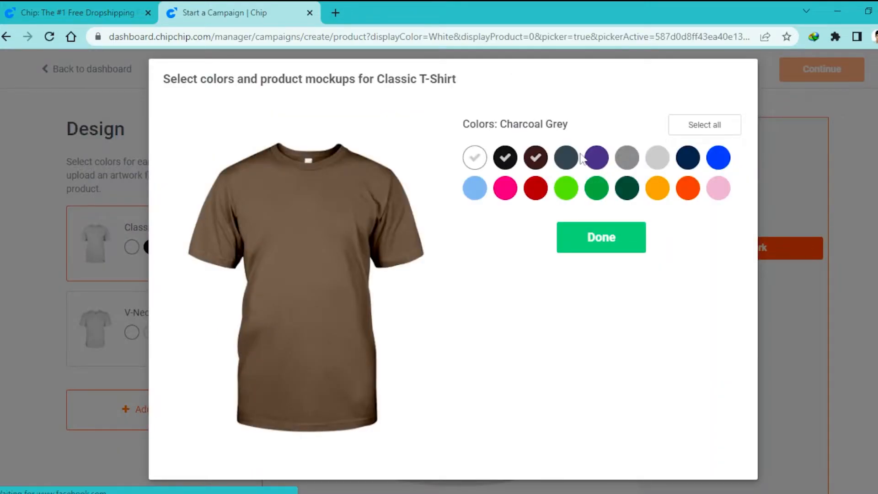
{"action": "left_click", "coordinate": [580, 158]}
{"action": "left_click", "coordinate": [597, 157]}
{"action": "left_click", "coordinate": [627, 158]}
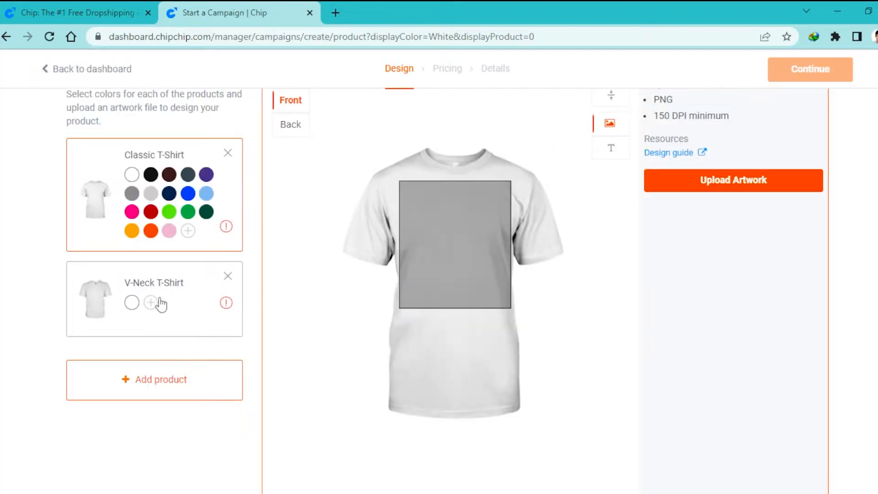
- Add the other colors, from black to brown, to the V-Neck T-Shirt and switch its design area to the back side
{"action": "left_click", "coordinate": [160, 304]}
{"action": "left_click", "coordinate": [151, 302]}
{"action": "left_click", "coordinate": [505, 157]}
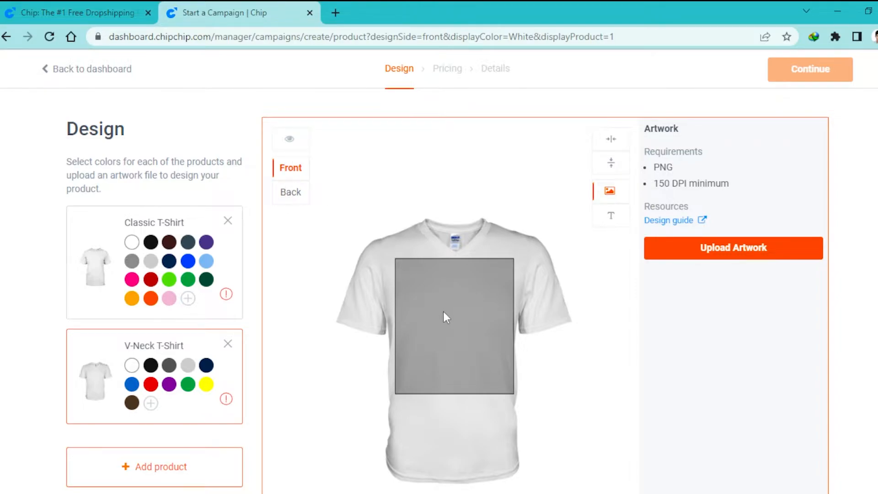
{"action": "left_click", "coordinate": [294, 195]}
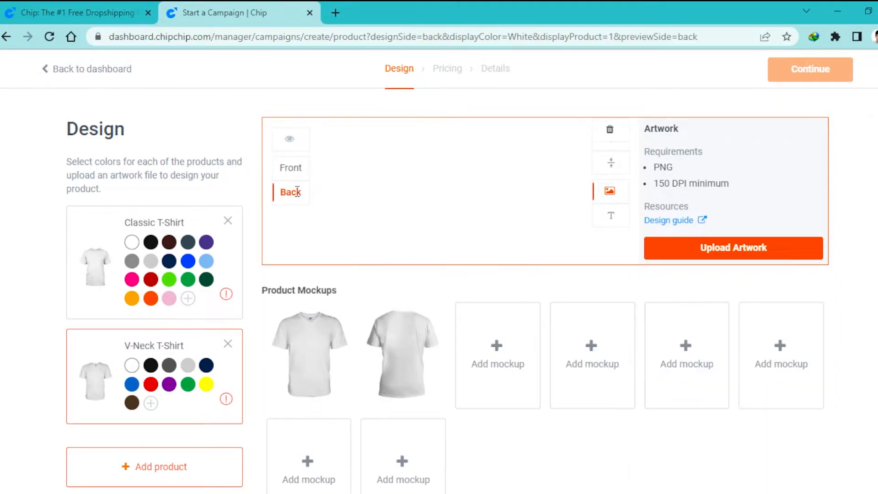
- Switch the V-Neck T-Shirt to its front side and upload Hiking T-shirt Design.png as the artwork
{"action": "left_click", "coordinate": [293, 173]}
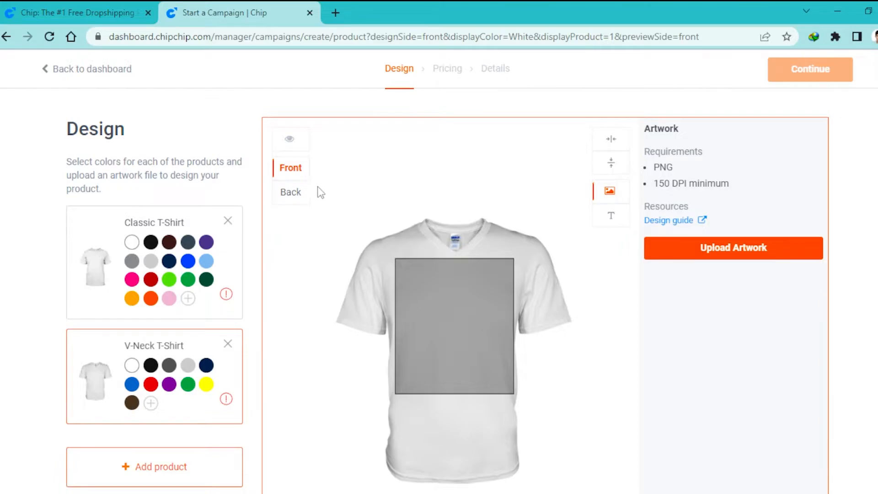
{"action": "scroll", "coordinate": [695, 190], "scroll_direction": "down", "scroll_amount": 1}
{"action": "scroll", "coordinate": [701, 189], "scroll_direction": "up", "scroll_amount": 1}
{"action": "left_click", "coordinate": [691, 249]}
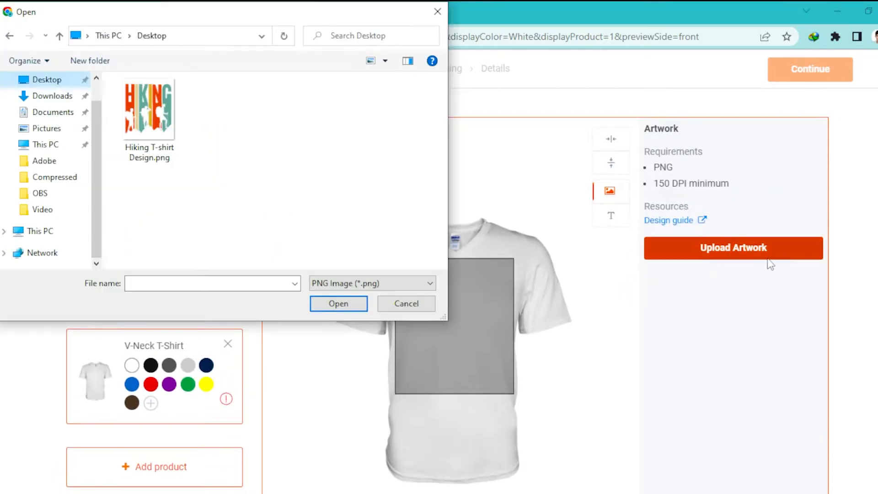
{"action": "double_click", "coordinate": [154, 133]}
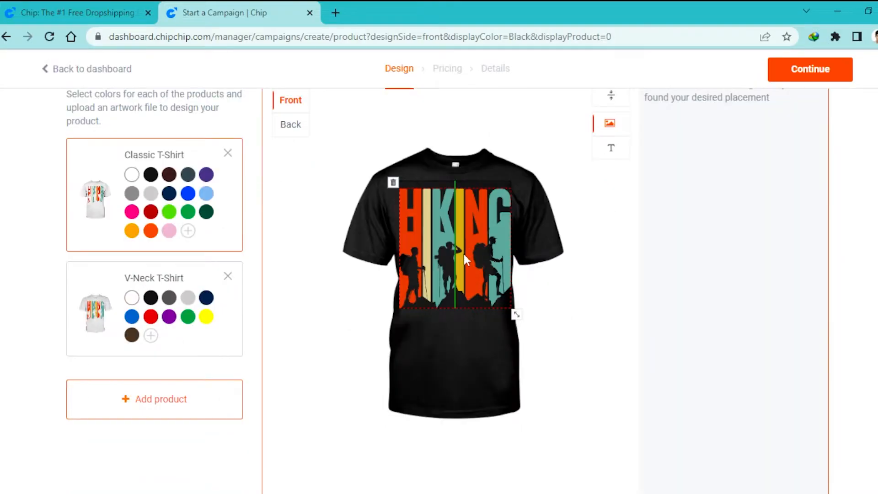
- Shrink the hiking artwork on the Classic T-Shirt's front and center it within the print area
{"action": "left_click_drag", "start_coordinate": [517, 318], "coordinate": [496, 292]}
{"action": "left_click_drag", "start_coordinate": [433, 227], "coordinate": [443, 244]}
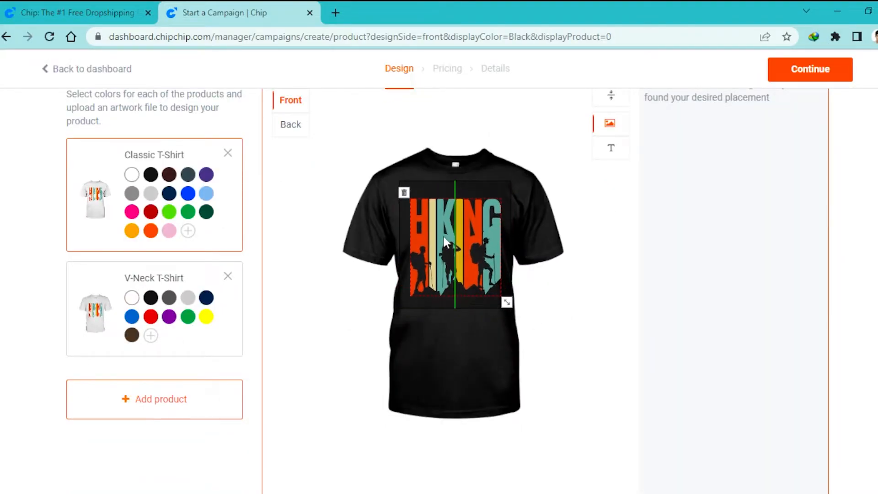
- Check the artwork on the V-Neck T-Shirt, preview its mockup, and look at the Classic T-Shirt again
{"action": "left_click", "coordinate": [100, 315]}
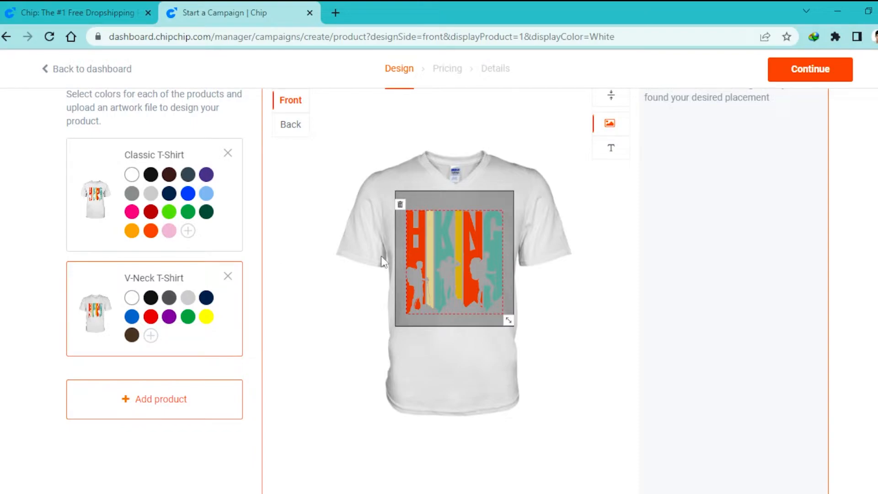
{"action": "scroll", "coordinate": [292, 151], "scroll_direction": "up", "scroll_amount": 1}
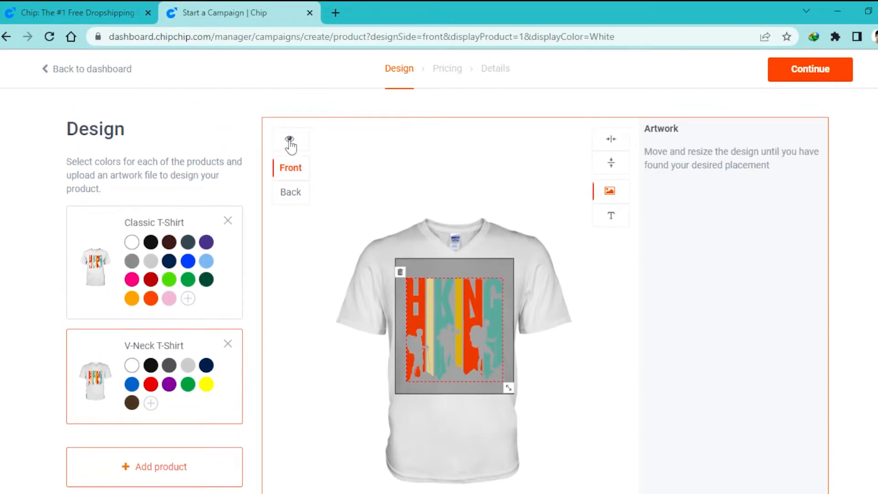
{"action": "left_click", "coordinate": [290, 140]}
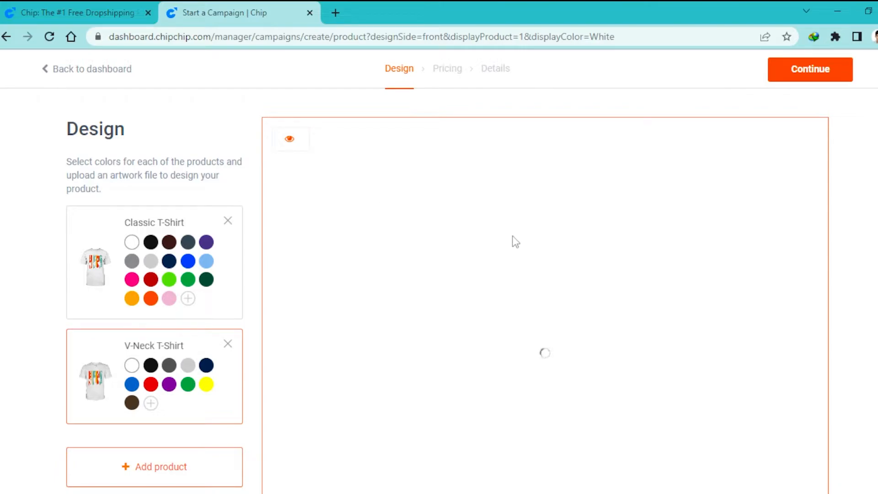
{"action": "left_click", "coordinate": [151, 242]}
{"action": "left_click", "coordinate": [206, 242]}
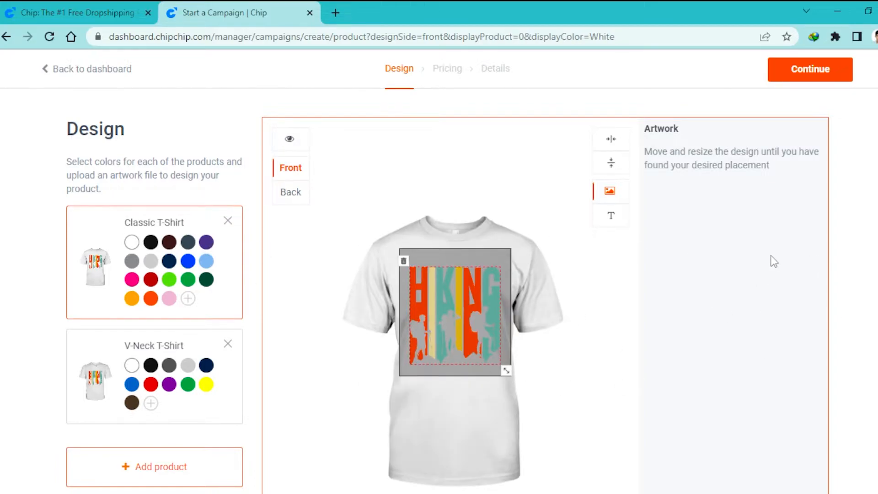
- Proceed to the pricing stage and examine the estimated total profit, expected sales explanation and Classic T-Shirt base cost
{"action": "left_click", "coordinate": [818, 79]}
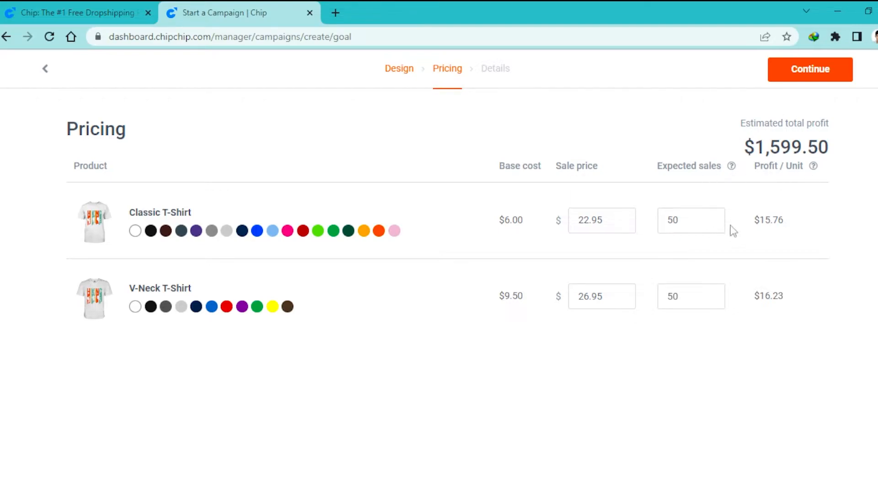
{"action": "triple_click", "coordinate": [768, 148]}
{"action": "left_click", "coordinate": [665, 133]}
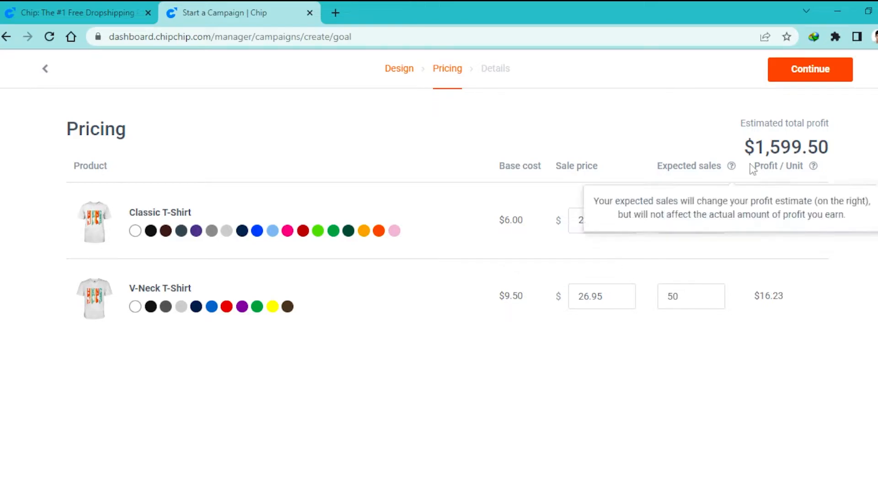
{"action": "triple_click", "coordinate": [516, 223]}
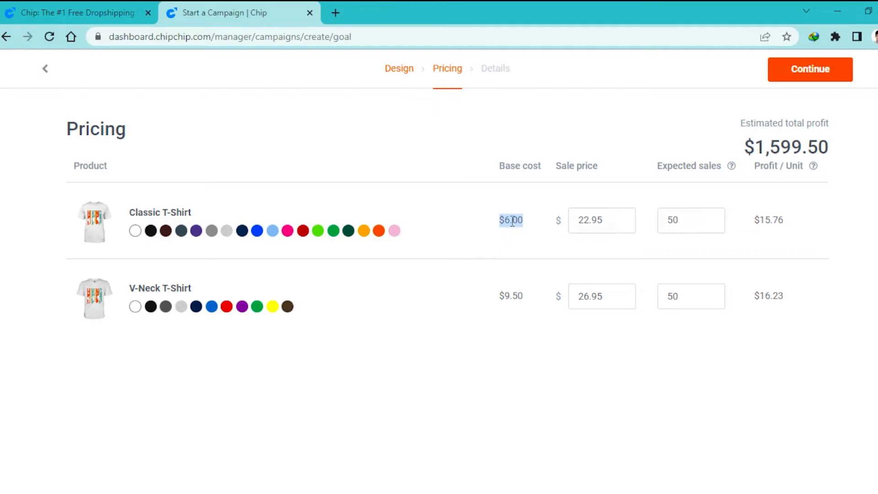
{"action": "triple_click", "coordinate": [511, 221]}
{"action": "left_click", "coordinate": [521, 220]}
{"action": "left_click_drag", "start_coordinate": [521, 221], "coordinate": [513, 208]}
{"action": "left_click", "coordinate": [522, 235]}
- Try a sale price of $10 for the Classic T-Shirt
{"action": "double_click", "coordinate": [611, 221]}
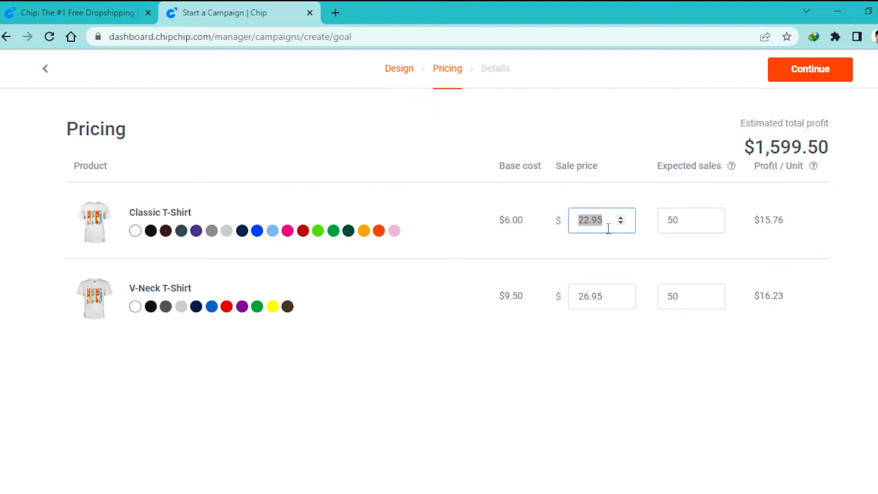
{"action": "type", "text": "10"}
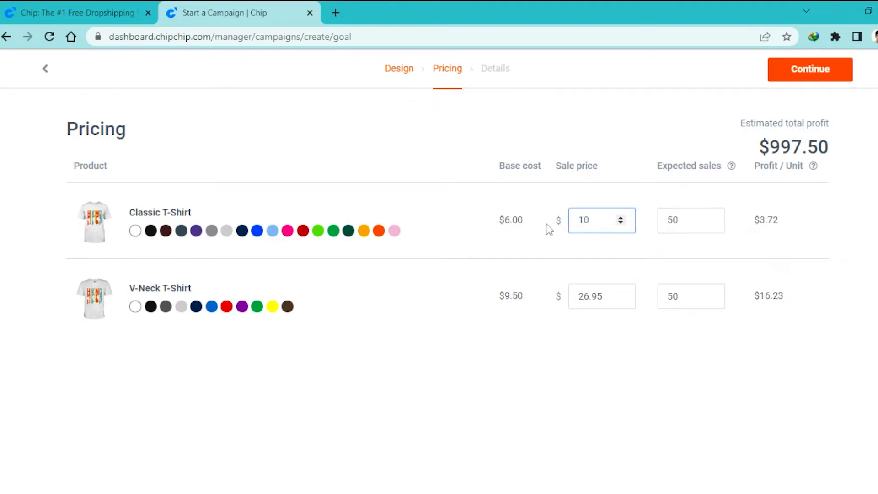
{"action": "left_click", "coordinate": [539, 197]}
- Set the Classic T-Shirt's sale price to $9.00 and its expected sales to 10
{"action": "double_click", "coordinate": [582, 227]}
{"action": "type", "text": "9"}
{"action": "left_click", "coordinate": [798, 265]}
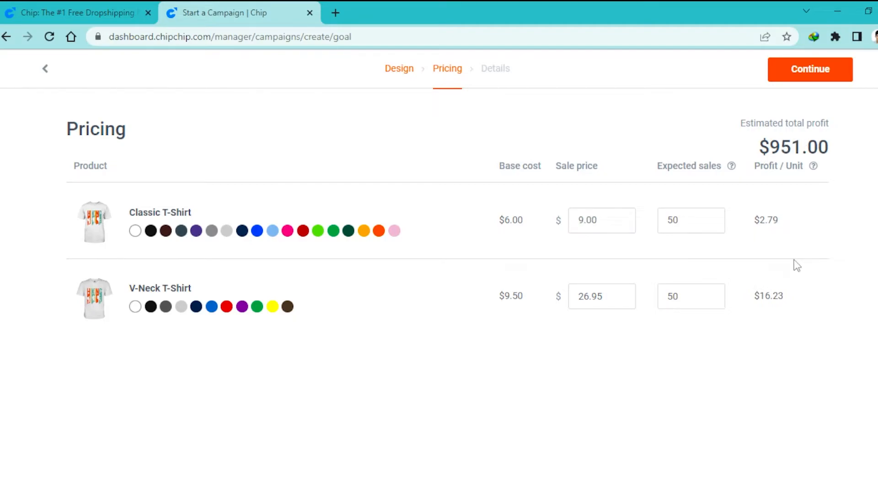
{"action": "double_click", "coordinate": [689, 221]}
{"action": "type", "text": "10"}
{"action": "left_click", "coordinate": [619, 261]}
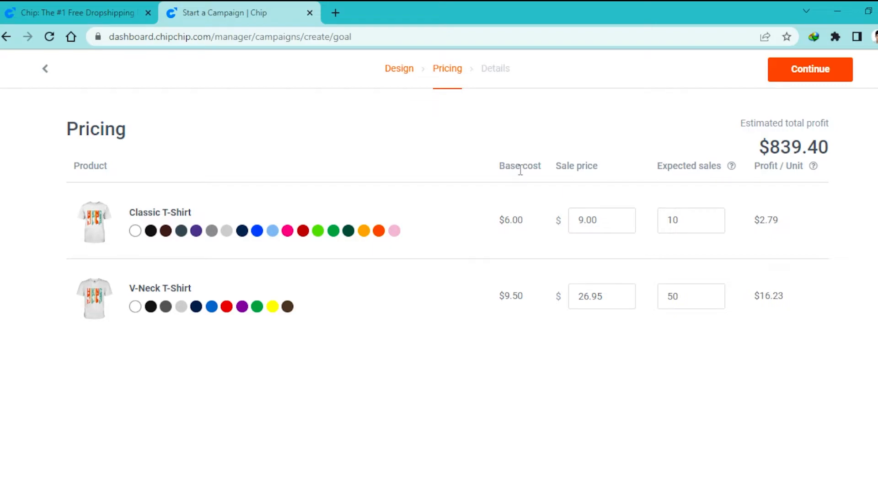
- Set the V-Neck T-Shirt's sale price to $14.00 and its expected sales to 10
{"action": "double_click", "coordinate": [510, 298]}
{"action": "left_click_drag", "start_coordinate": [611, 295], "coordinate": [566, 296]}
{"action": "type", "text": "14"}
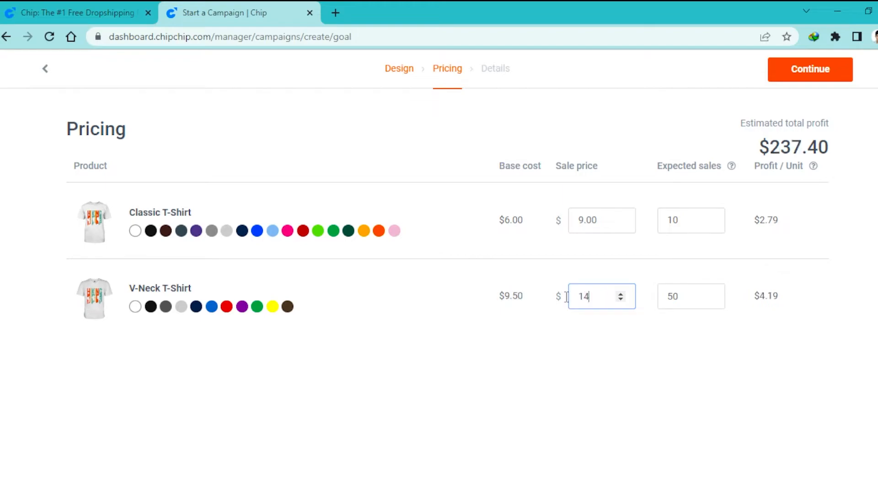
{"action": "left_click", "coordinate": [683, 319]}
{"action": "triple_click", "coordinate": [763, 297]}
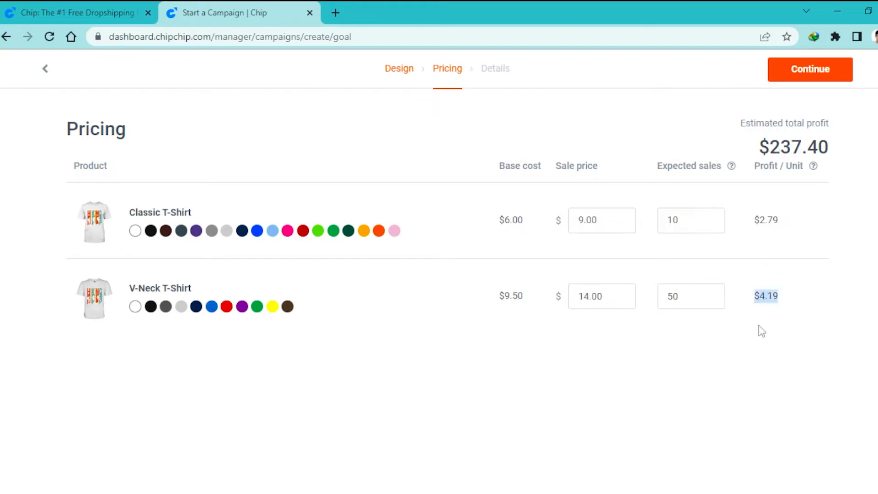
{"action": "left_click_drag", "start_coordinate": [694, 306], "coordinate": [646, 300]}
{"action": "type", "text": "10"}
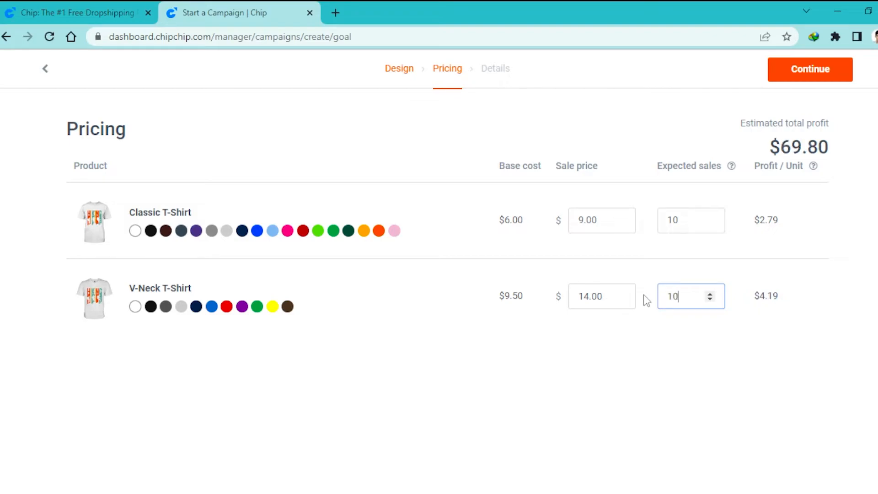
{"action": "left_click", "coordinate": [727, 329]}
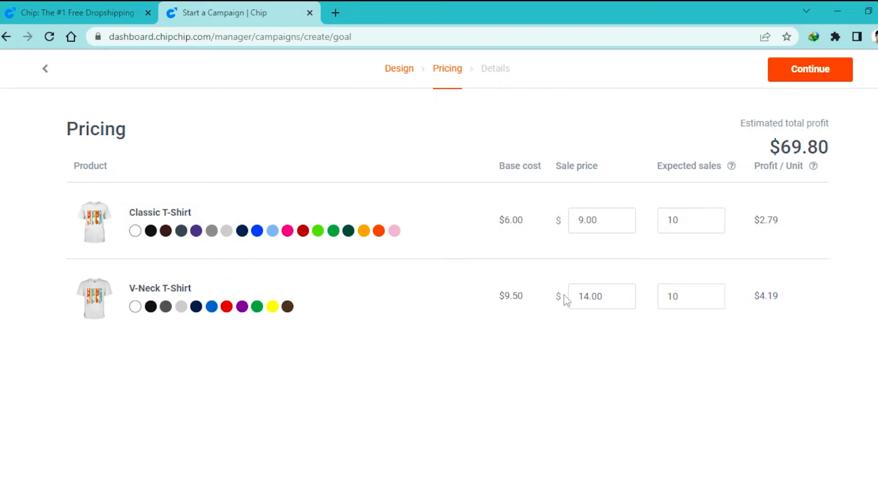
- Proceed to the campaign details and title the campaign "Hiking T-Shirt Classic"
{"action": "triple_click", "coordinate": [814, 150]}
{"action": "left_click", "coordinate": [837, 264]}
{"action": "left_click", "coordinate": [805, 72]}
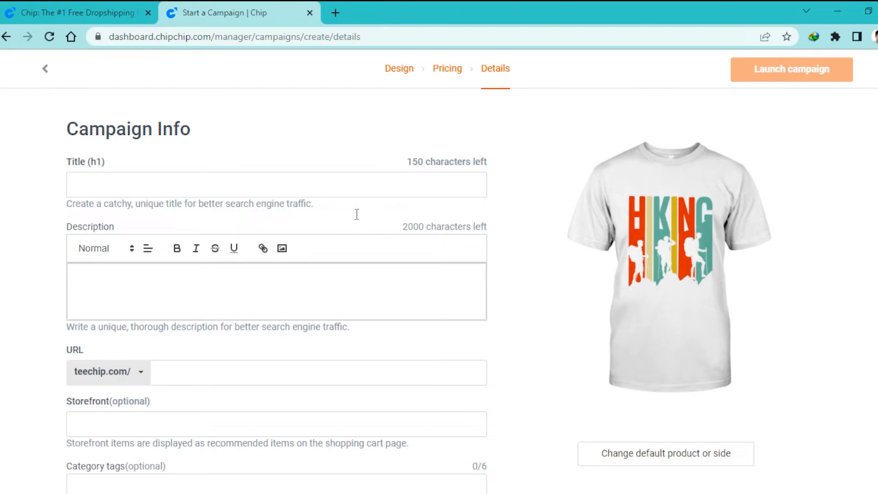
{"action": "left_click", "coordinate": [188, 189]}
{"action": "type", "text": "Hiking"}
{"action": "type", "text": "T-Shi"}
{"action": "type", "text": "rt Clothes"}
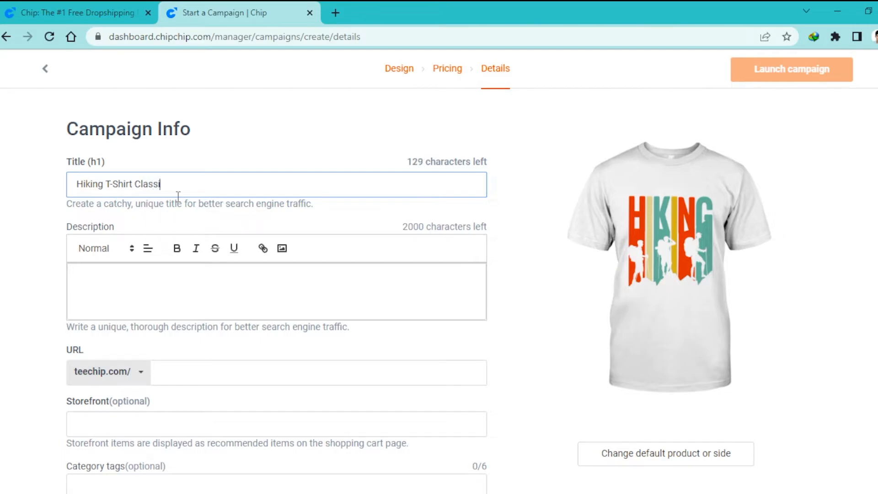
- Enter hiking_classic1 as the campaign's teechip.com URL
{"action": "scroll", "coordinate": [178, 195], "scroll_direction": "down", "scroll_amount": 3}
{"action": "left_click", "coordinate": [192, 247]}
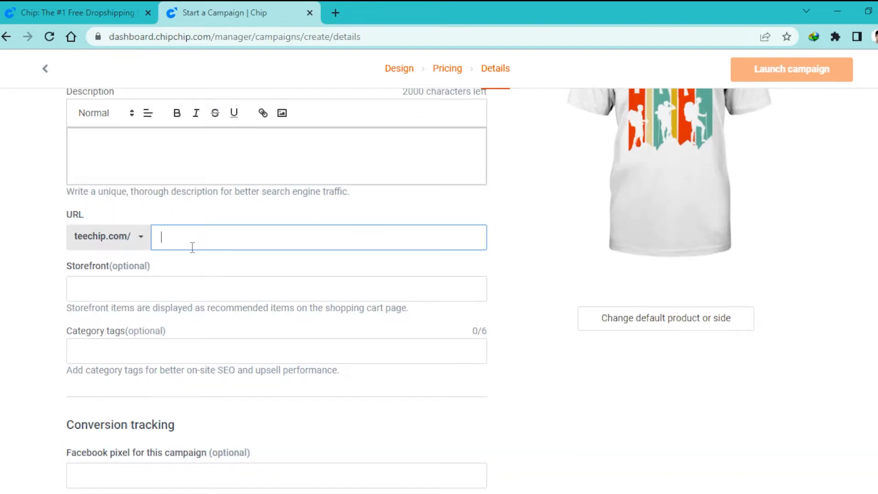
{"action": "type", "text": "hiking_classic1"}
- Add the category tags Hiking, Outdoors, Hobbies, 22, 20-39 and Age to the campaign
{"action": "scroll", "coordinate": [291, 289], "scroll_direction": "down", "scroll_amount": 2}
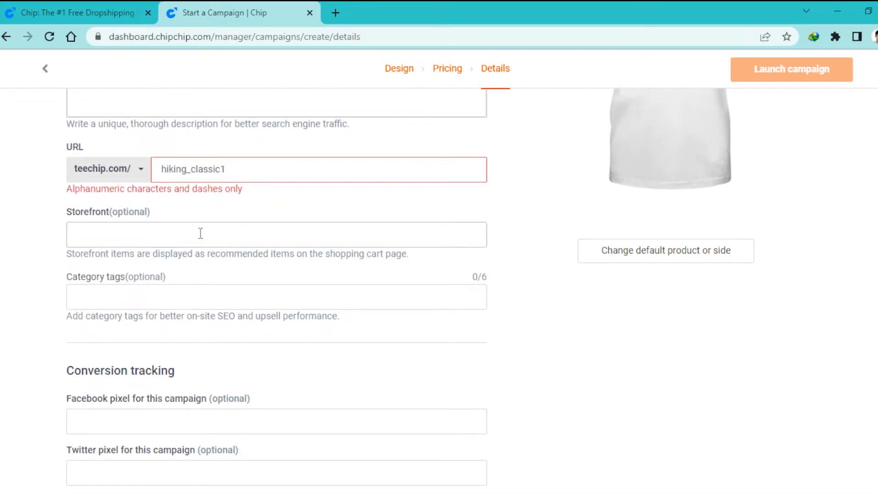
{"action": "scroll", "coordinate": [136, 218], "scroll_direction": "down", "scroll_amount": 2}
{"action": "left_click", "coordinate": [137, 228]}
{"action": "type", "text": "hiki"}
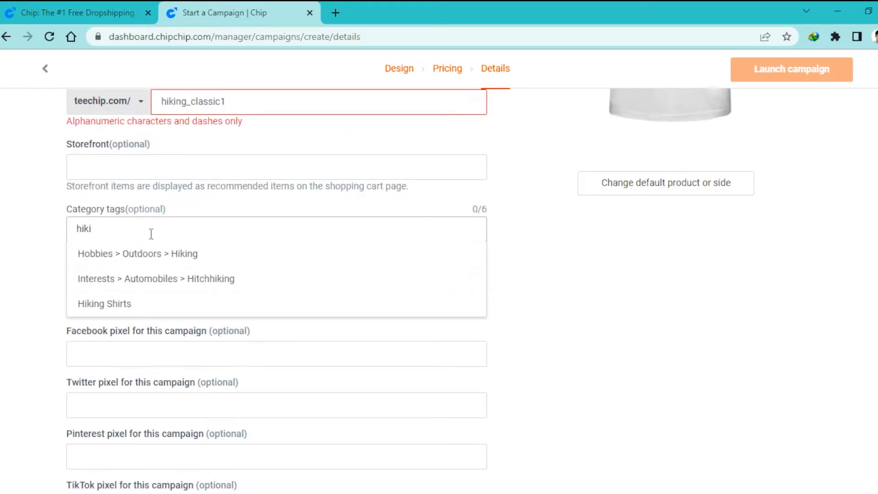
{"action": "left_click", "coordinate": [145, 262]}
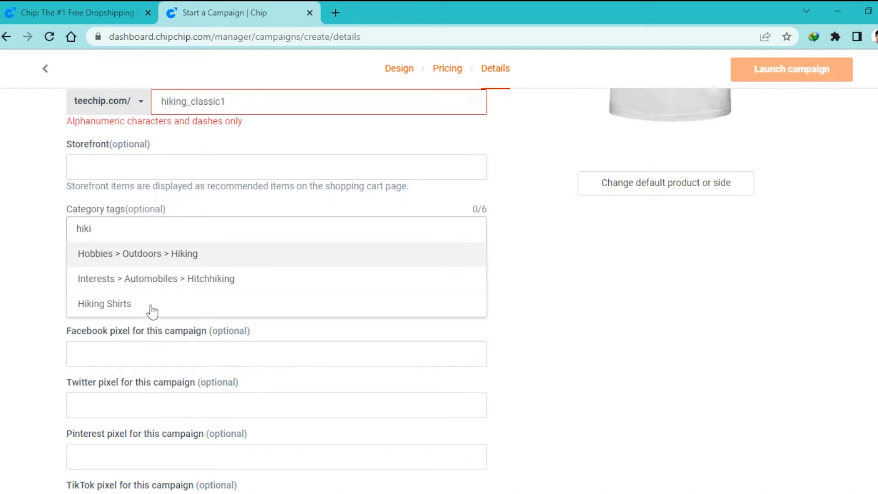
{"action": "left_click", "coordinate": [48, 262]}
{"action": "left_click", "coordinate": [251, 229]}
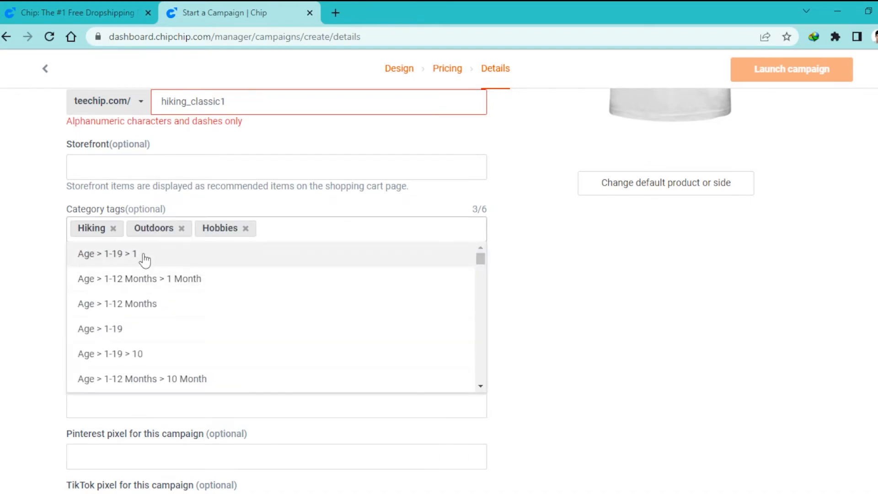
{"action": "left_click", "coordinate": [174, 319]}
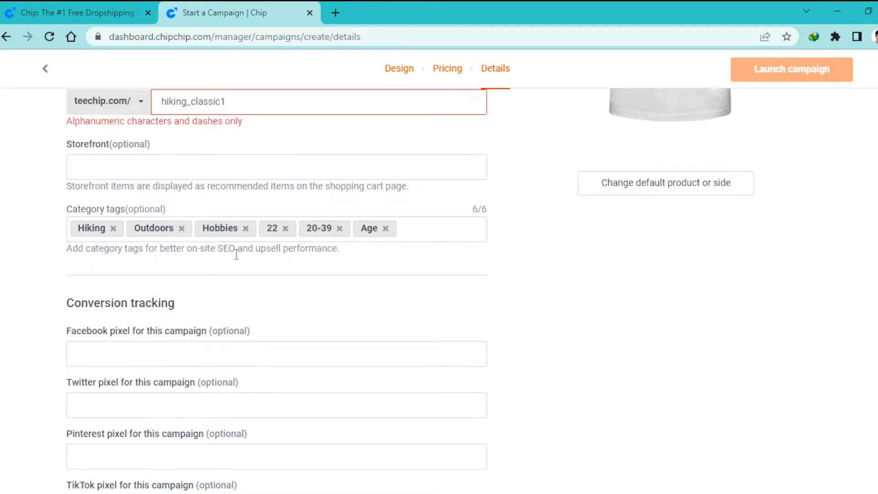
{"action": "scroll", "coordinate": [253, 274], "scroll_direction": "down", "scroll_amount": 3}
{"action": "triple_click", "coordinate": [133, 168]}
{"action": "left_click", "coordinate": [165, 186]}
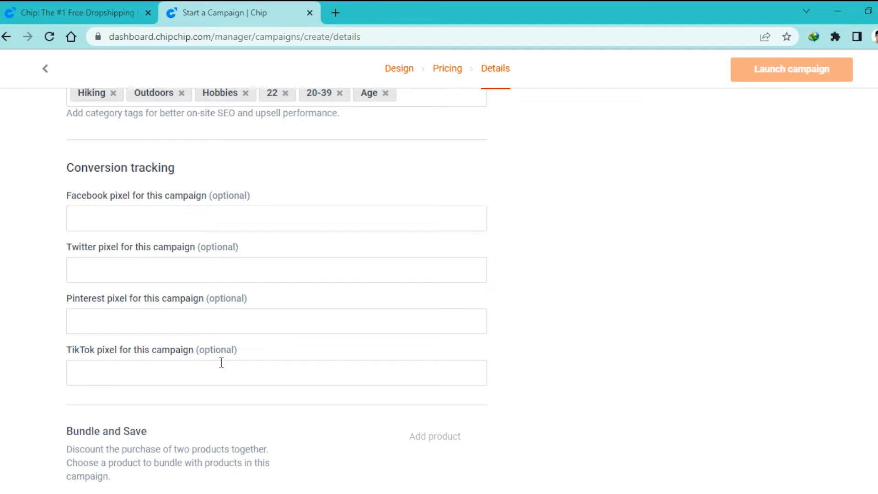
- Remove the underscore from the campaign URL so it reads hikingclassic1
{"action": "scroll", "coordinate": [346, 349], "scroll_direction": "up", "scroll_amount": 9}
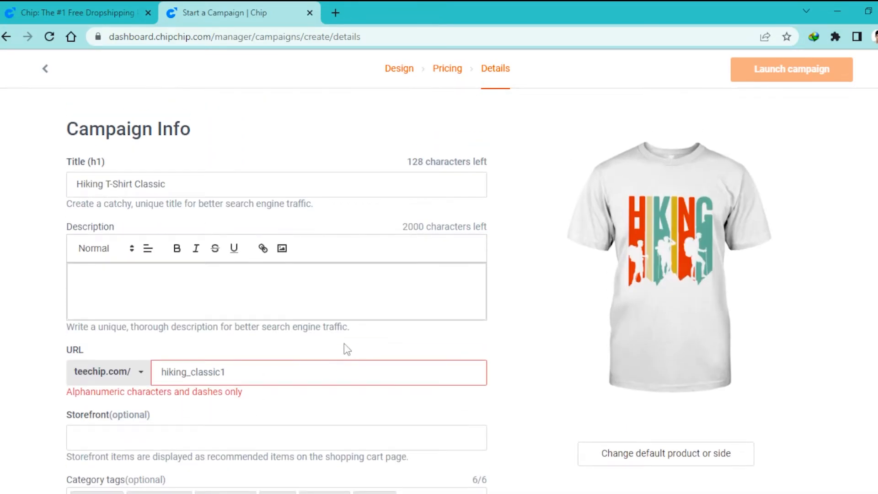
{"action": "scroll", "coordinate": [346, 349], "scroll_direction": "down", "scroll_amount": 2}
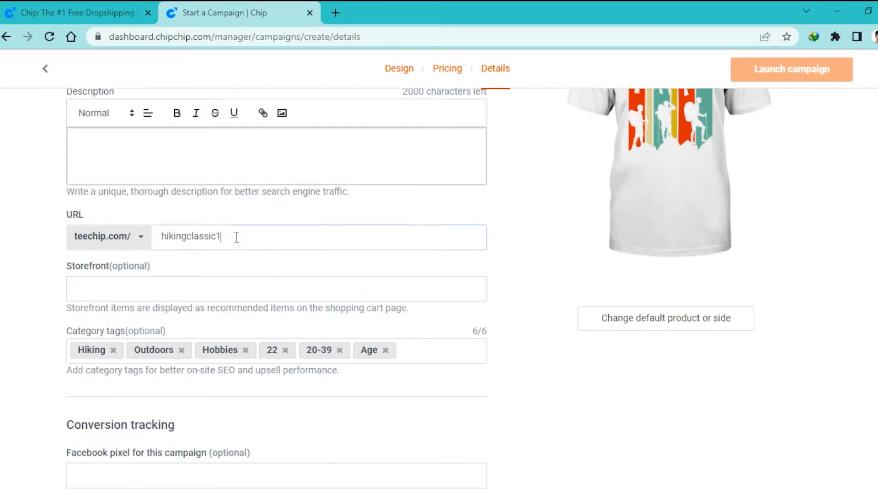
{"action": "triple_click", "coordinate": [236, 237]}
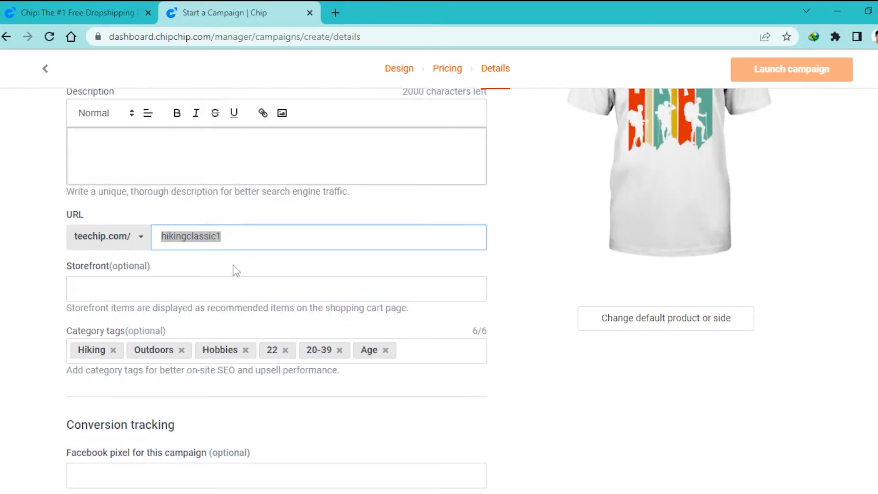
{"action": "left_click", "coordinate": [238, 267]}
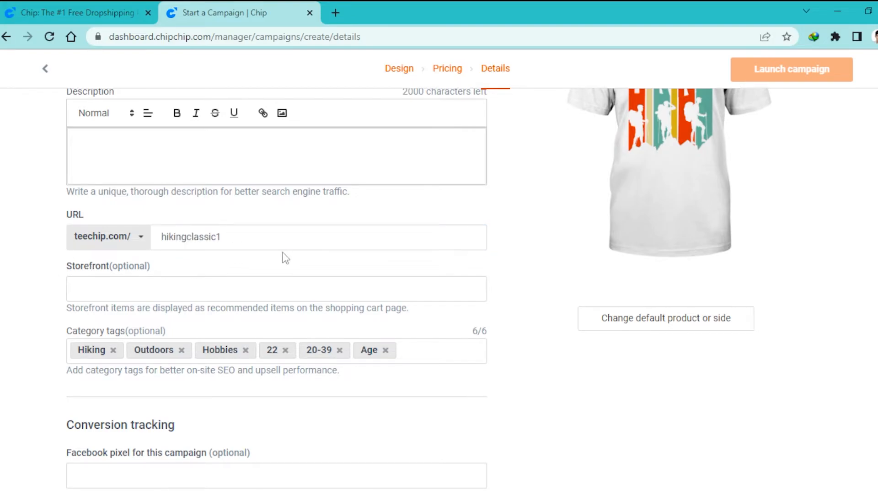
- Copy the campaign title "Hiking T-Shirt Classic" into the description
{"action": "scroll", "coordinate": [459, 225], "scroll_direction": "down", "scroll_amount": 1}
{"action": "scroll", "coordinate": [555, 129], "scroll_direction": "up", "scroll_amount": 4}
{"action": "scroll", "coordinate": [555, 235], "scroll_direction": "down", "scroll_amount": 2}
{"action": "scroll", "coordinate": [555, 235], "scroll_direction": "up", "scroll_amount": 1}
{"action": "left_click", "coordinate": [158, 222]}
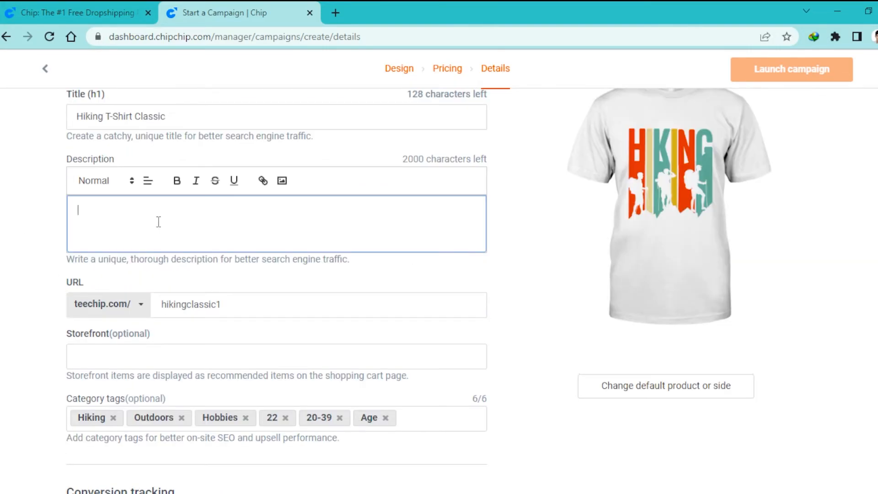
{"action": "left_click_drag", "start_coordinate": [183, 116], "coordinate": [20, 110]}
{"action": "key", "text": "ctrl+c"}
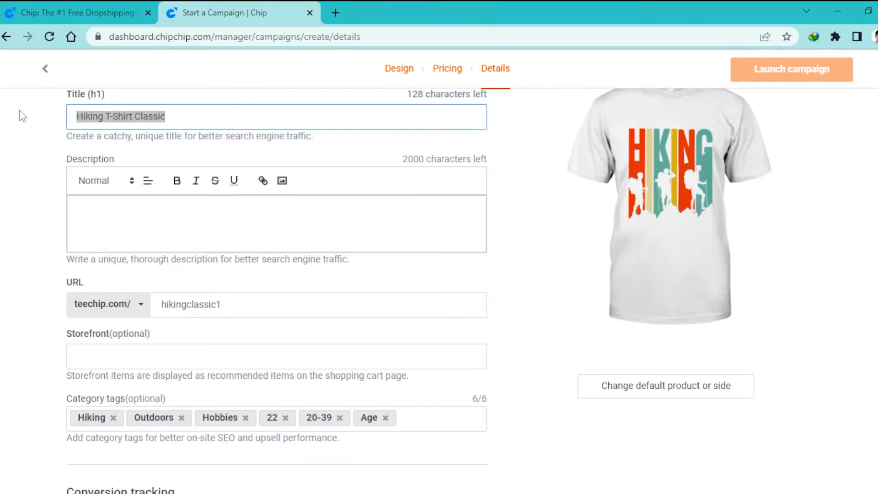
{"action": "left_click", "coordinate": [91, 210]}
{"action": "key", "text": "ctrl+v"}
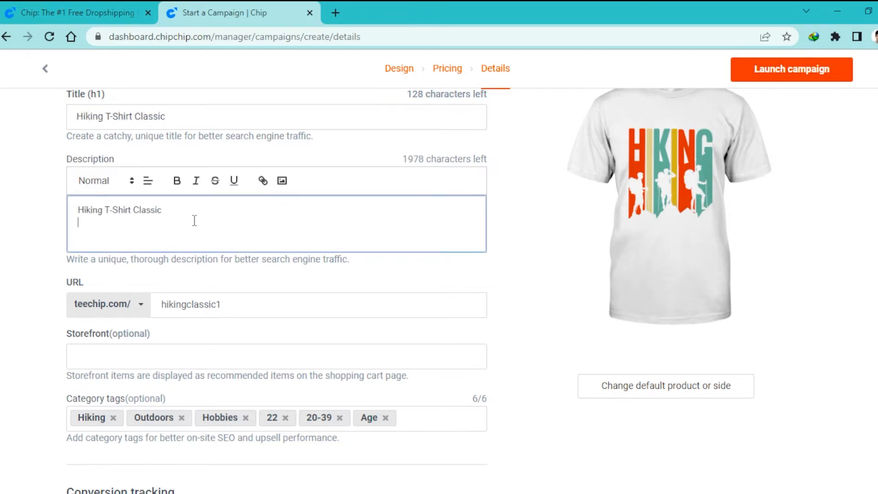
- Add the line "100% Cotton T Shirt" to the campaign description and try to launch the campaign
{"action": "type", "text": "100% Cotton T Shirt"}
{"action": "scroll", "coordinate": [794, 75], "scroll_direction": "up", "scroll_amount": 2}
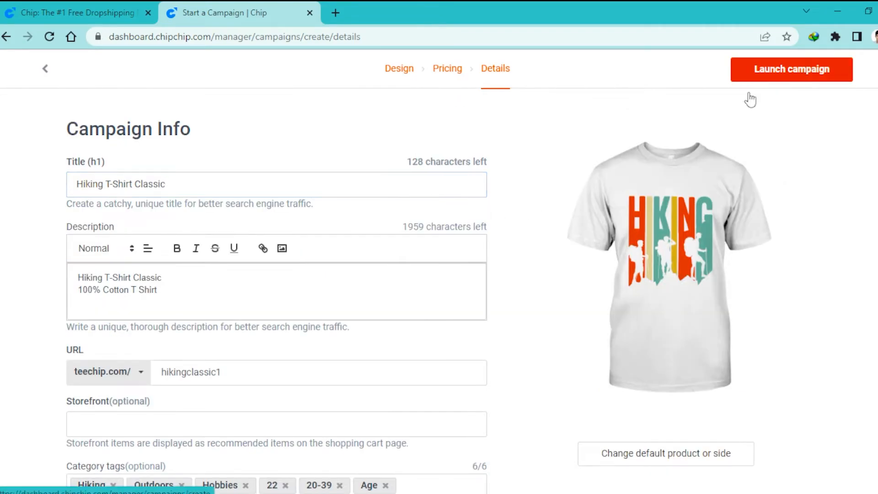
{"action": "left_click", "coordinate": [794, 74]}
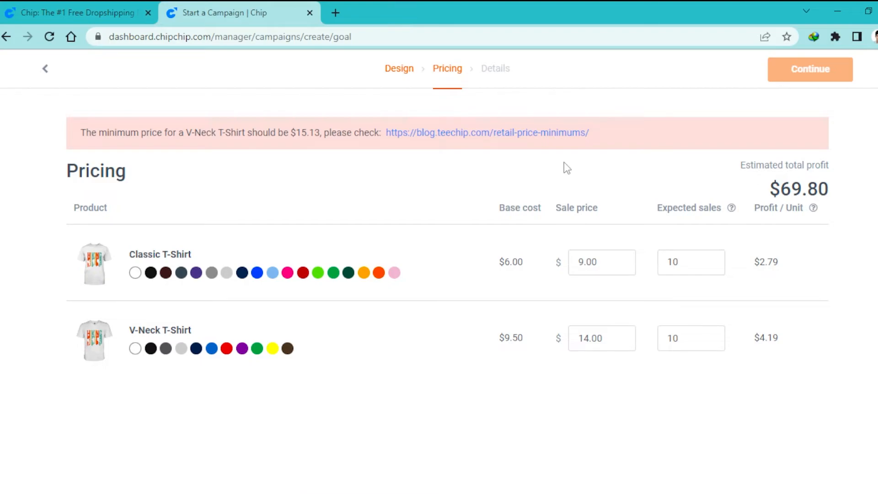
- Set the sale prices to $15.99 for the V-Neck T-Shirt and $10.99 for the Classic T-Shirt
{"action": "triple_click", "coordinate": [304, 136]}
{"action": "left_click", "coordinate": [284, 163]}
{"action": "double_click", "coordinate": [609, 342]}
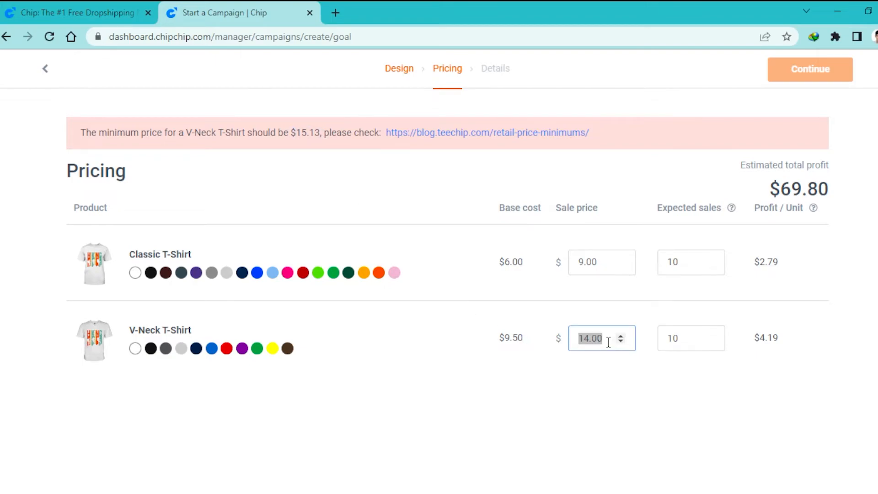
{"action": "type", "text": "1"}
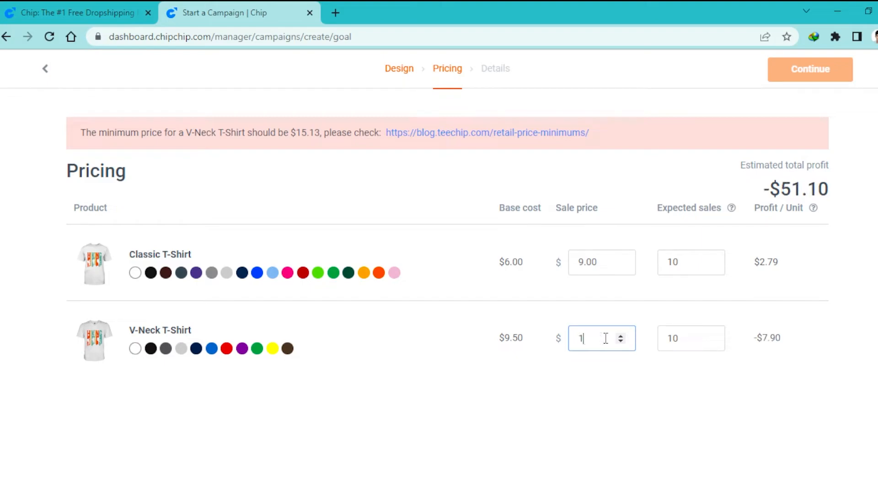
{"action": "type", "text": "5.99"}
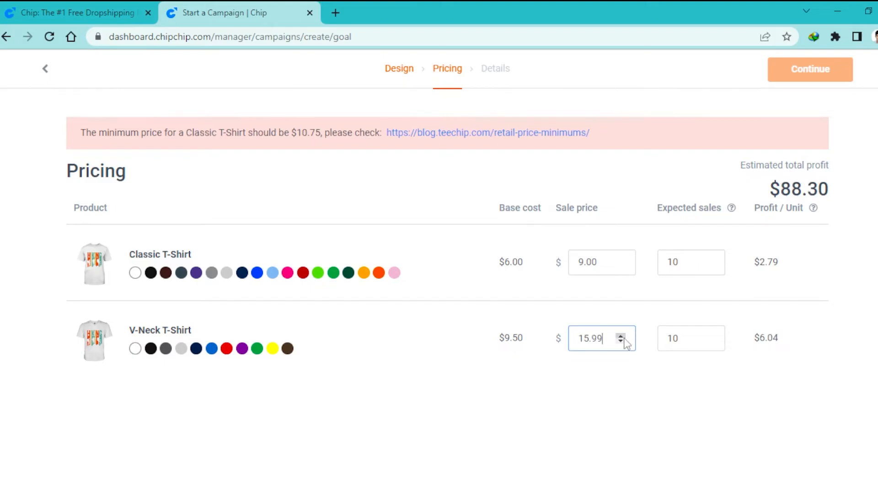
{"action": "double_click", "coordinate": [604, 260]}
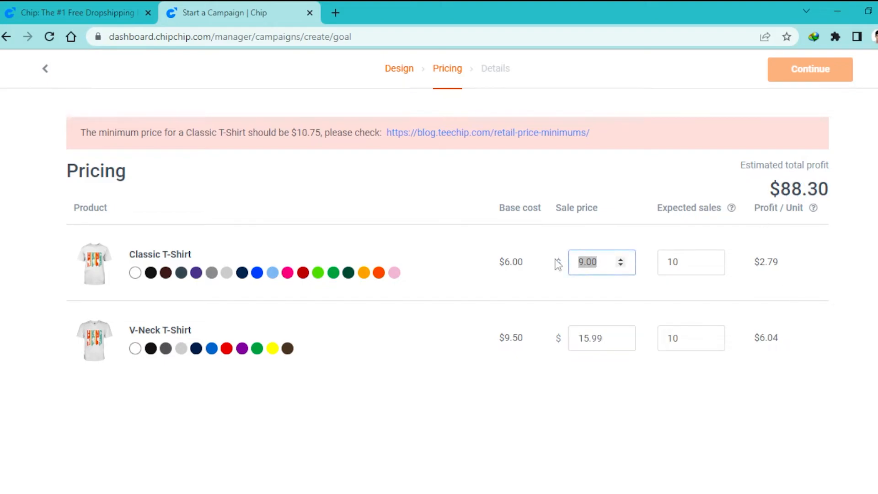
{"action": "type", "text": "10.99"}
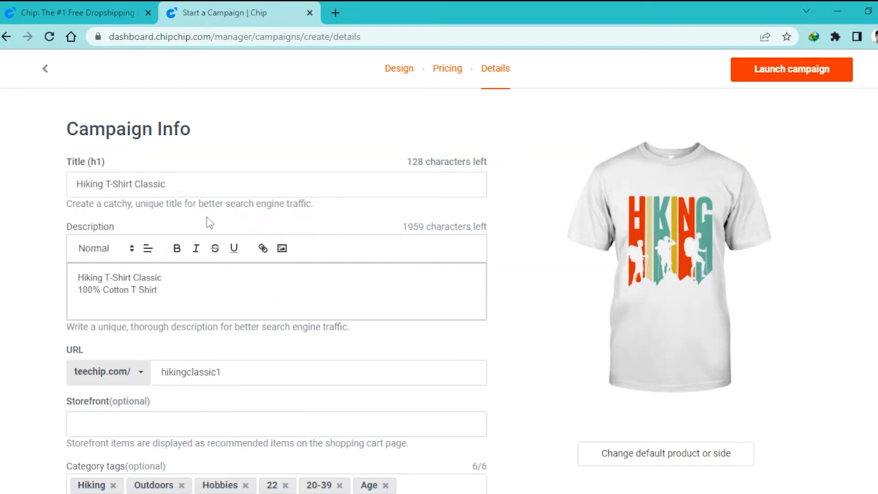
- Launch the hiking campaign from its details page
{"action": "scroll", "coordinate": [216, 212], "scroll_direction": "down", "scroll_amount": 1}
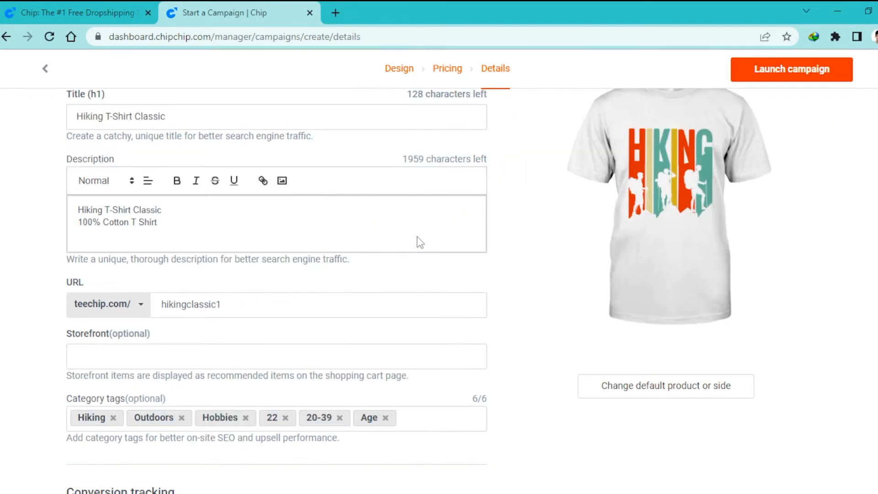
{"action": "left_click", "coordinate": [756, 80]}
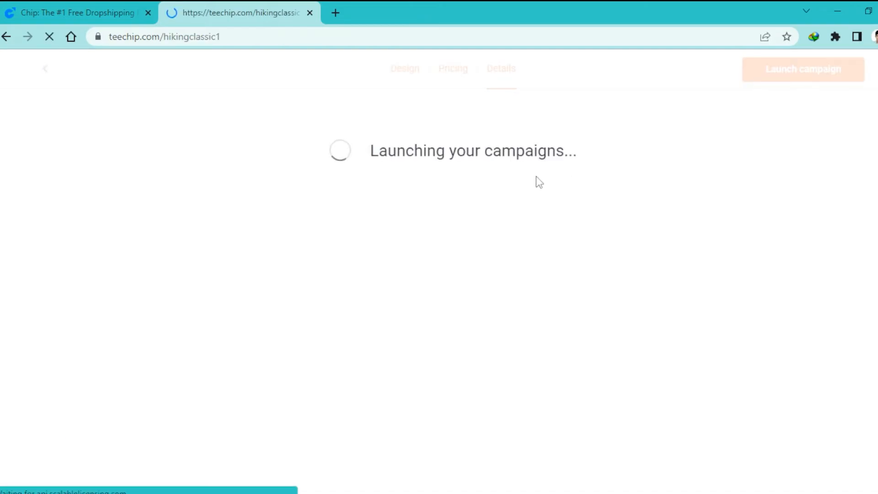
{"action": "mouse_move", "coordinate": [270, 100]}
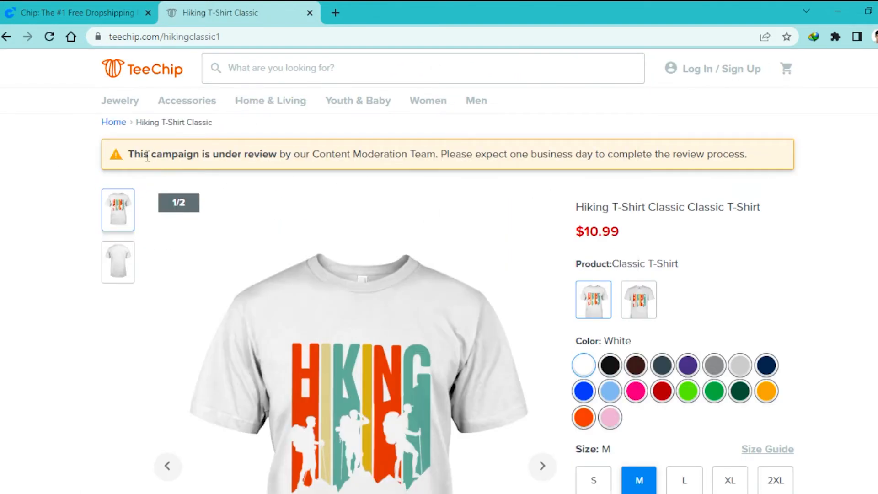
- Read the review notice on the published hiking shirt page and try size XL
{"action": "triple_click", "coordinate": [150, 156]}
{"action": "left_click", "coordinate": [153, 168]}
{"action": "scroll", "coordinate": [446, 289], "scroll_direction": "down", "scroll_amount": 3}
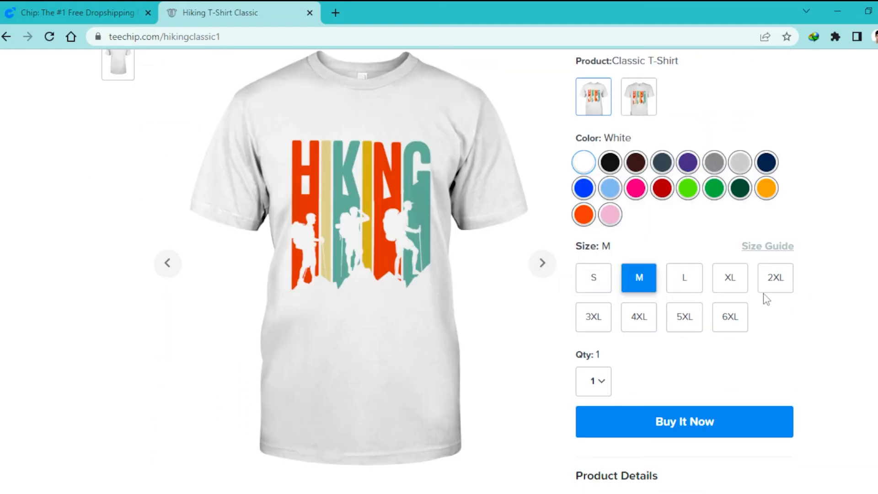
{"action": "left_click", "coordinate": [737, 288]}
{"action": "scroll", "coordinate": [712, 297], "scroll_direction": "down", "scroll_amount": 3}
{"action": "left_click", "coordinate": [712, 297]}
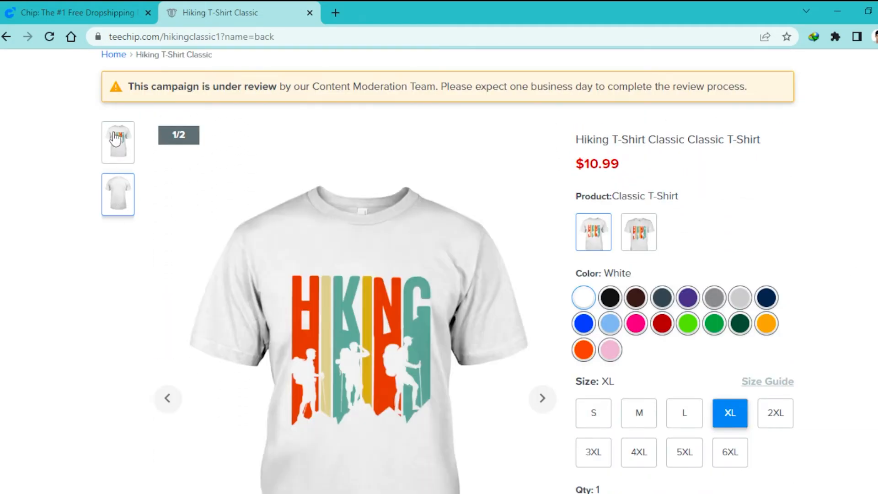
- View the shirt's back side and compare the Classic and V-Neck T-Shirt variants on the product page
{"action": "left_click", "coordinate": [118, 201]}
{"action": "left_click", "coordinate": [636, 232]}
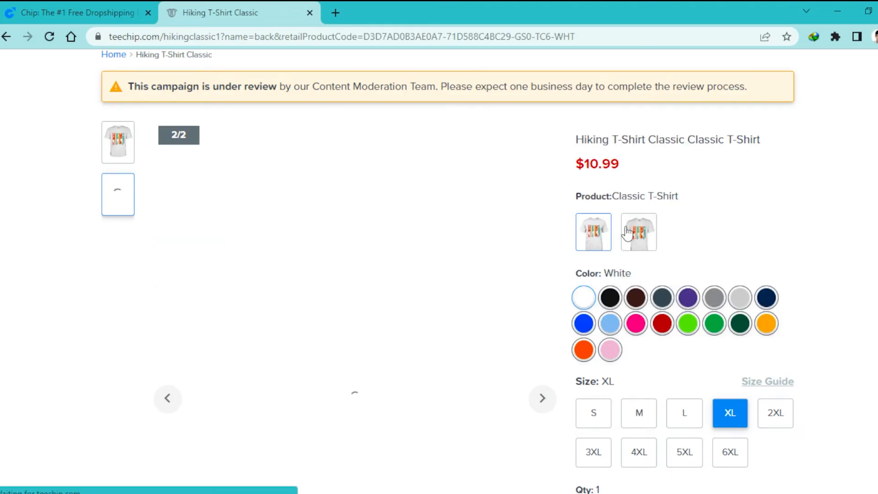
{"action": "left_click", "coordinate": [600, 242]}
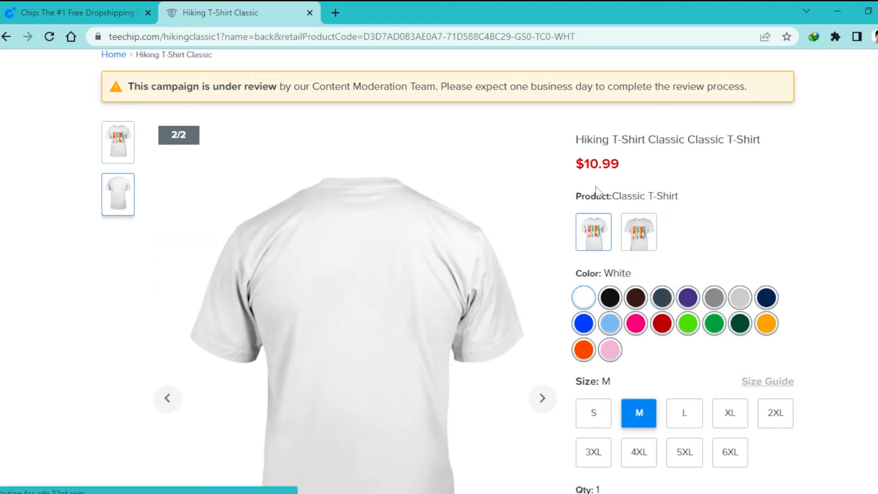
{"action": "left_click", "coordinate": [639, 232]}
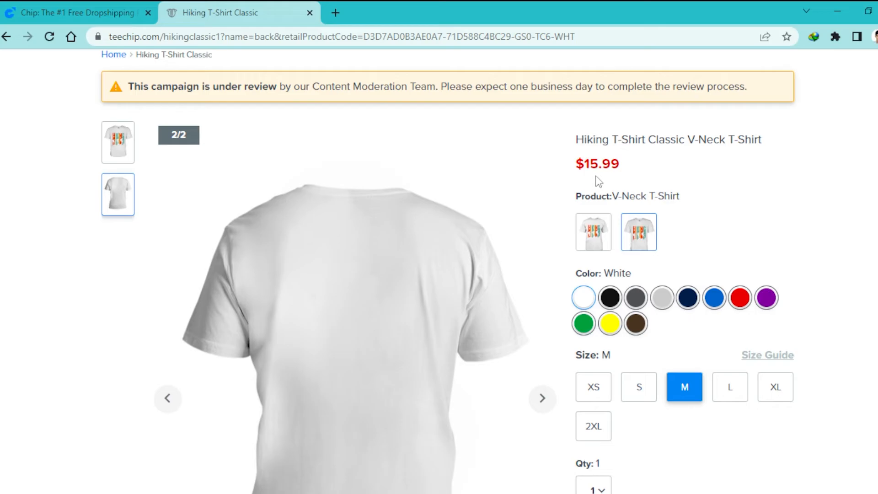
{"action": "left_click", "coordinate": [603, 225]}
- Open checkout for one white Classic T-Shirt in size M and inspect the order form and summary
{"action": "scroll", "coordinate": [656, 186], "scroll_direction": "down", "scroll_amount": 4}
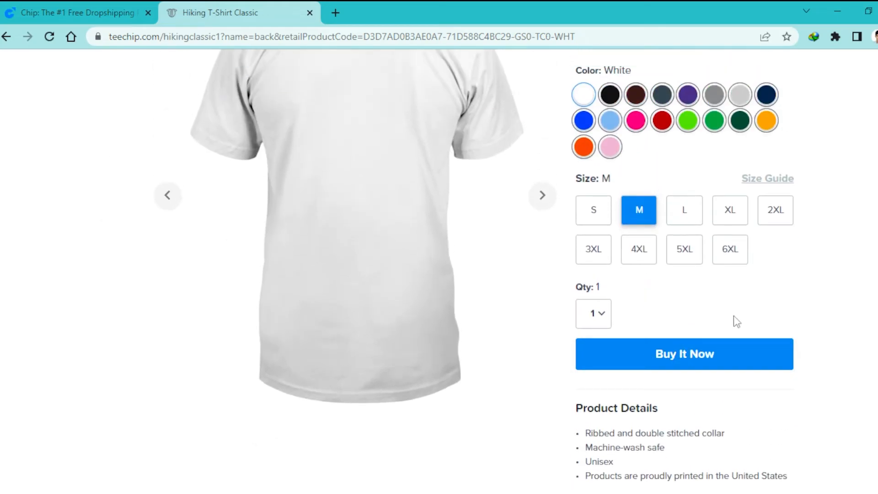
{"action": "left_click", "coordinate": [701, 356]}
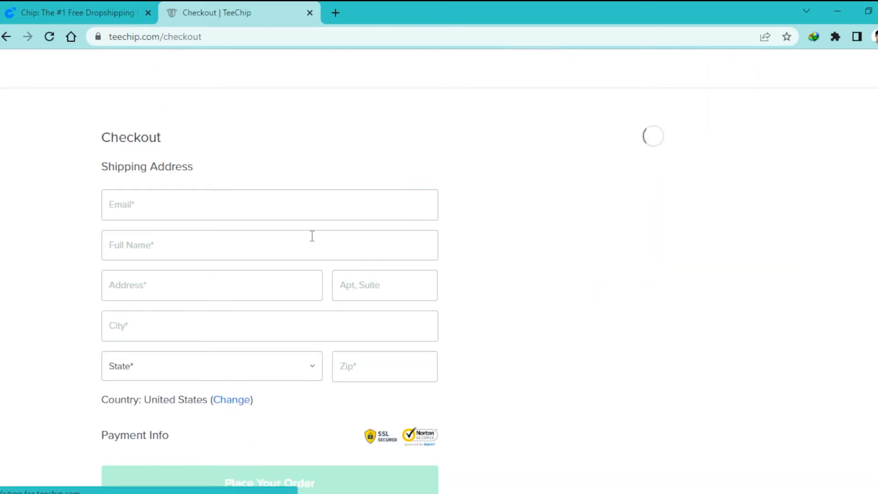
{"action": "scroll", "coordinate": [283, 166], "scroll_direction": "down", "scroll_amount": 3}
{"action": "scroll", "coordinate": [493, 169], "scroll_direction": "up", "scroll_amount": 3}
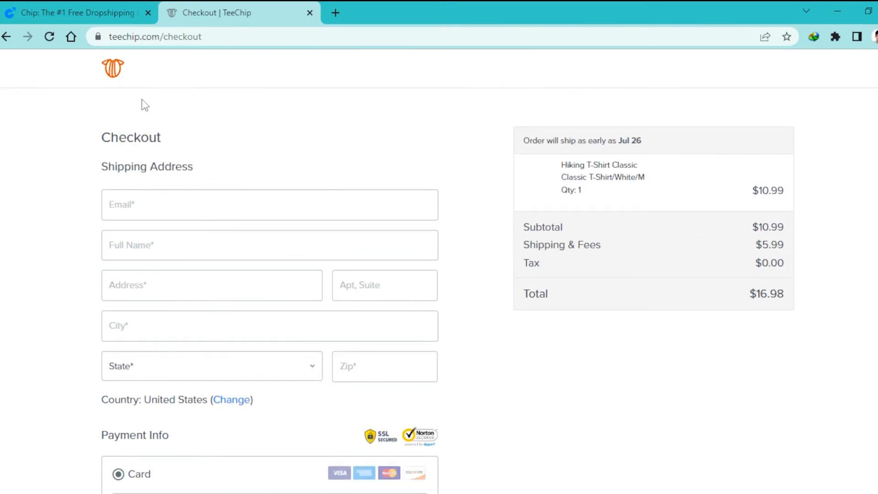
- Leave the checkout, close the store page and open the Chip dashboard from the Chip website
{"action": "left_click", "coordinate": [6, 37]}
{"action": "left_click", "coordinate": [77, 13]}
{"action": "left_click", "coordinate": [310, 12]}
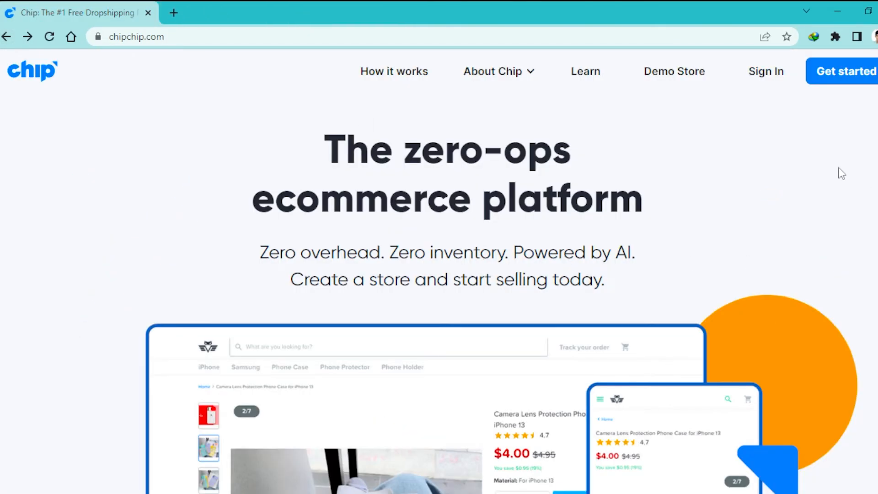
{"action": "left_click", "coordinate": [845, 71]}
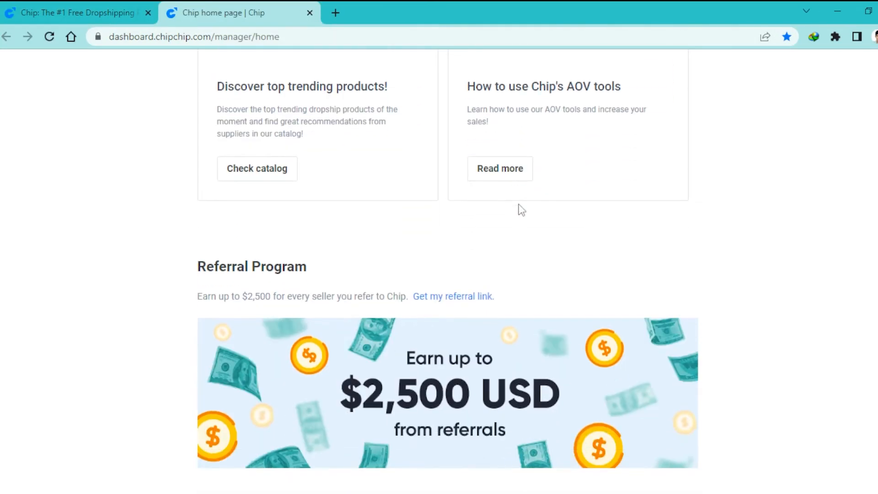
- Open the print-on-demand campaigns overview and deselect the CashAPP QR Code campaign in the list
{"action": "scroll", "coordinate": [521, 210], "scroll_direction": "up", "scroll_amount": 7}
{"action": "left_click", "coordinate": [189, 68]}
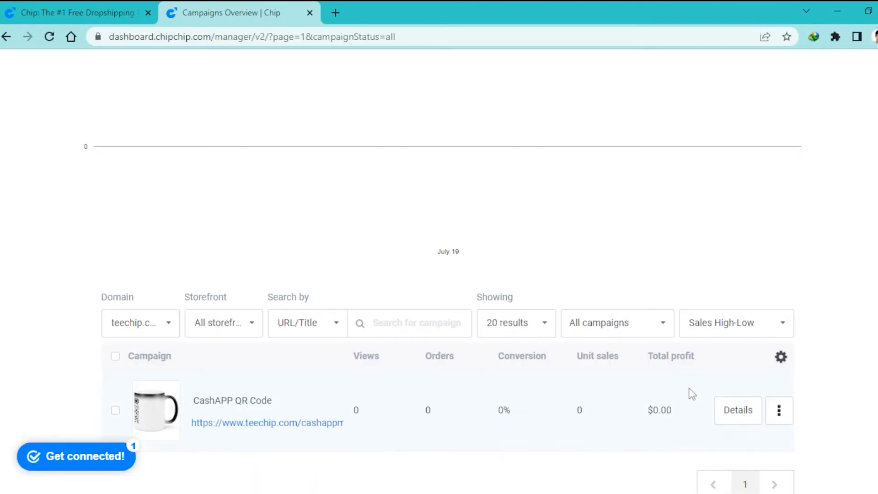
{"action": "scroll", "coordinate": [251, 307], "scroll_direction": "down", "scroll_amount": 6}
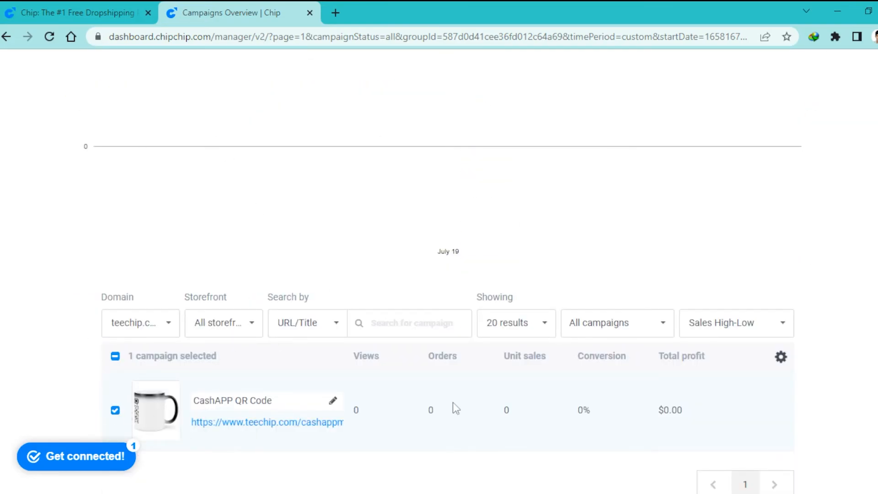
{"action": "left_click", "coordinate": [115, 410]}
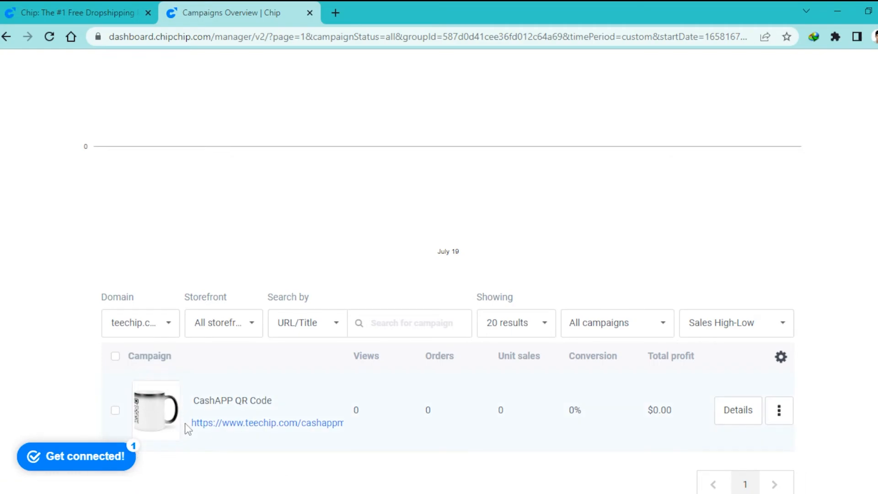
- Open the store link of the CashAPP QR Code campaign and look through its mug product page
{"action": "left_click_drag", "start_coordinate": [187, 430], "coordinate": [384, 429]}
{"action": "left_click", "coordinate": [325, 428]}
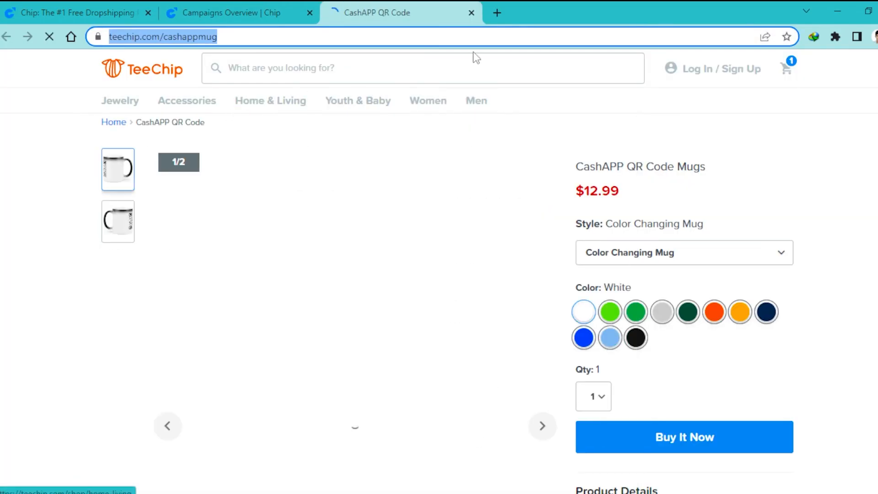
{"action": "scroll", "coordinate": [474, 220], "scroll_direction": "down", "scroll_amount": 10}
{"action": "scroll", "coordinate": [504, 232], "scroll_direction": "down", "scroll_amount": 6}
{"action": "scroll", "coordinate": [480, 192], "scroll_direction": "up", "scroll_amount": 14}
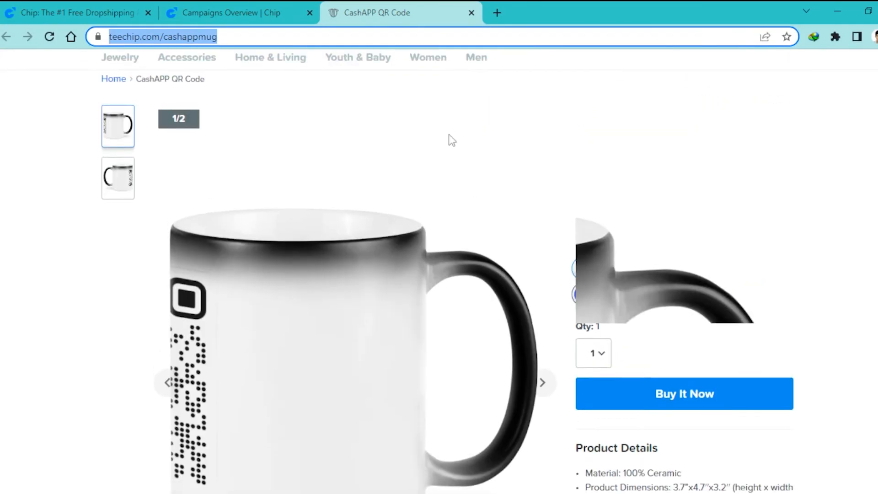
- Return to the campaigns overview and close the CashAPP QR Code product page
{"action": "left_click", "coordinate": [270, 13]}
{"action": "scroll", "coordinate": [594, 270], "scroll_direction": "up", "scroll_amount": 6}
{"action": "middle_click", "coordinate": [411, 3]}
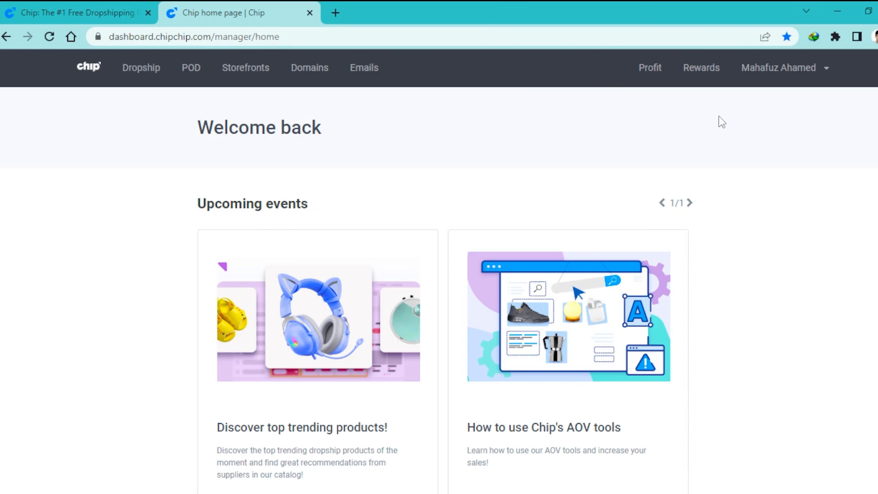
- Open the payment information section of the account settings
{"action": "left_click", "coordinate": [798, 71]}
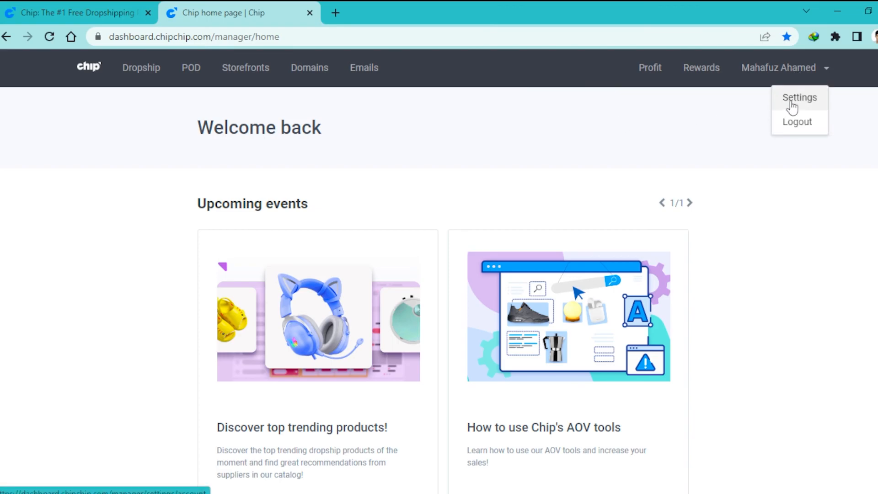
{"action": "left_click", "coordinate": [791, 103]}
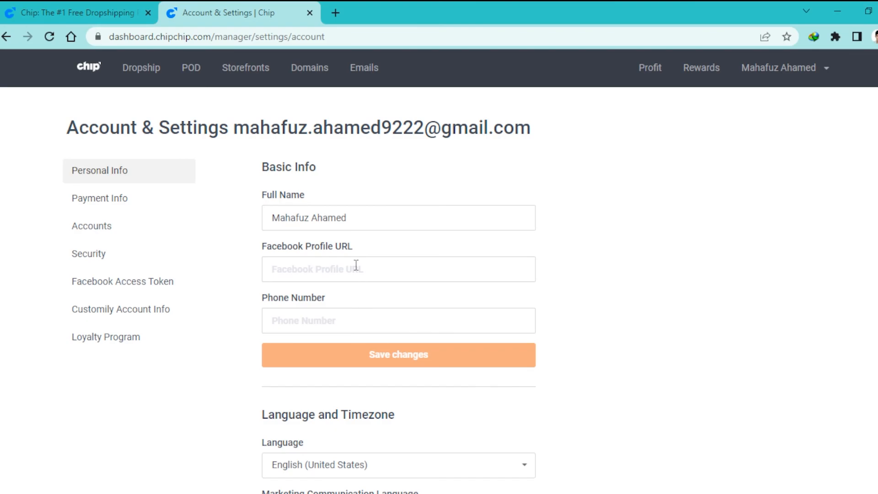
{"action": "left_click", "coordinate": [148, 205]}
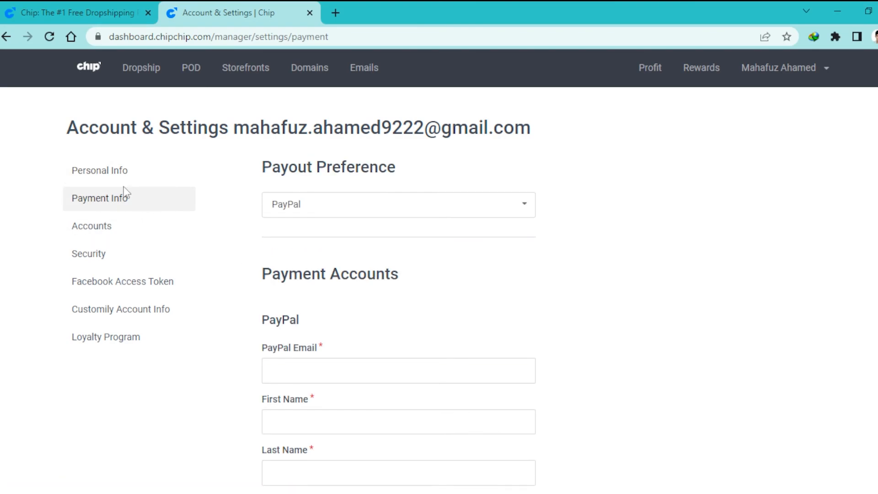
- Set the payout preference to Payoneer and review the payment account fields
{"action": "left_click", "coordinate": [315, 206]}
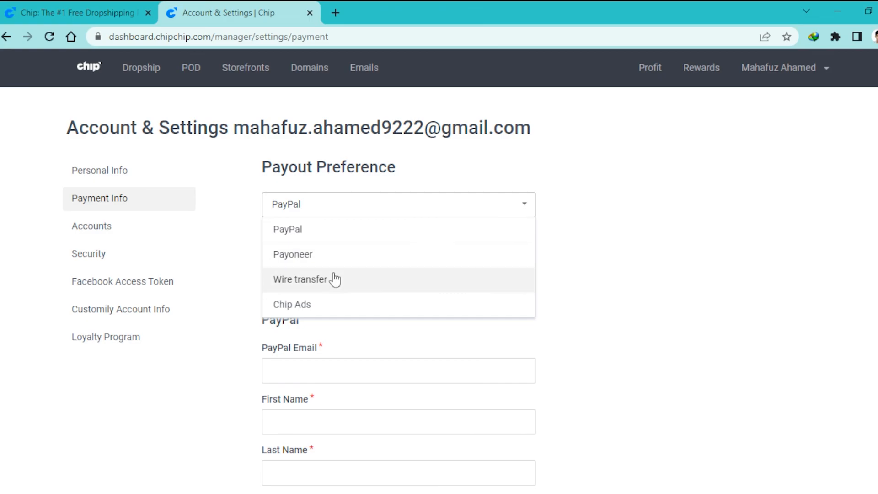
{"action": "scroll", "coordinate": [325, 307], "scroll_direction": "down", "scroll_amount": 2}
{"action": "left_click", "coordinate": [348, 186]}
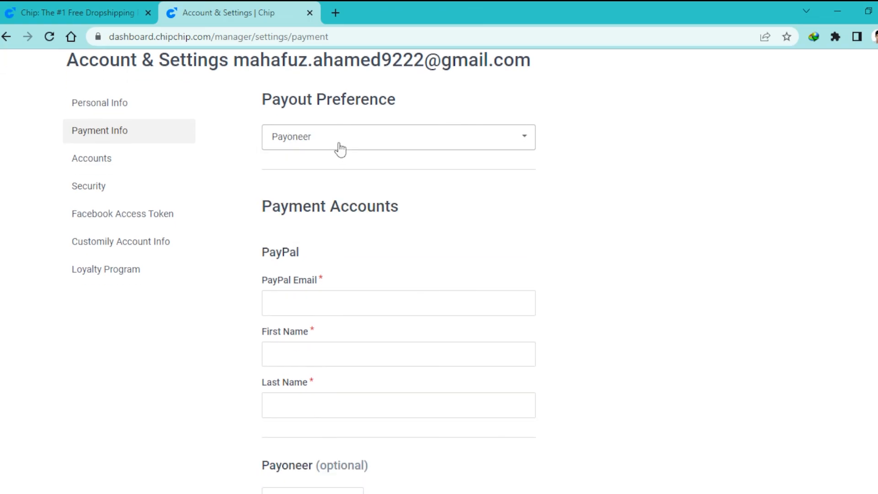
{"action": "scroll", "coordinate": [328, 267], "scroll_direction": "down", "scroll_amount": 6}
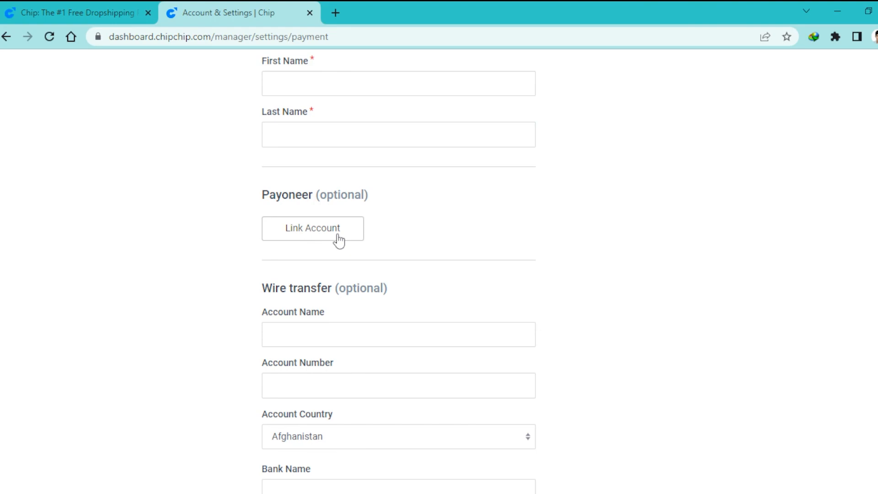
{"action": "scroll", "coordinate": [204, 216], "scroll_direction": "up", "scroll_amount": 6}
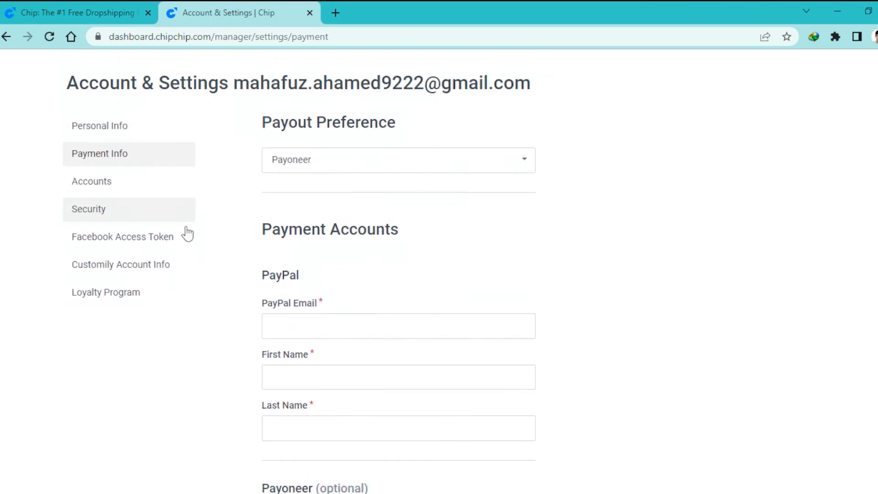